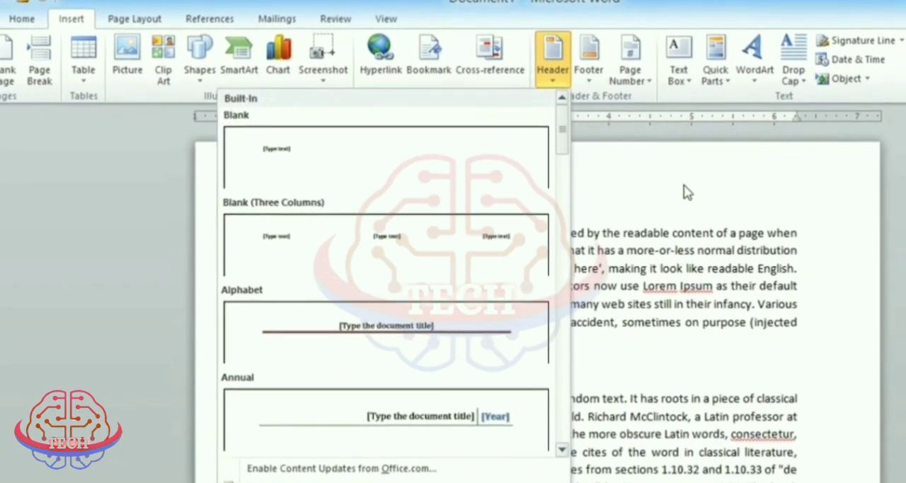
{"action": "left_click", "coordinate": [617, 364]}
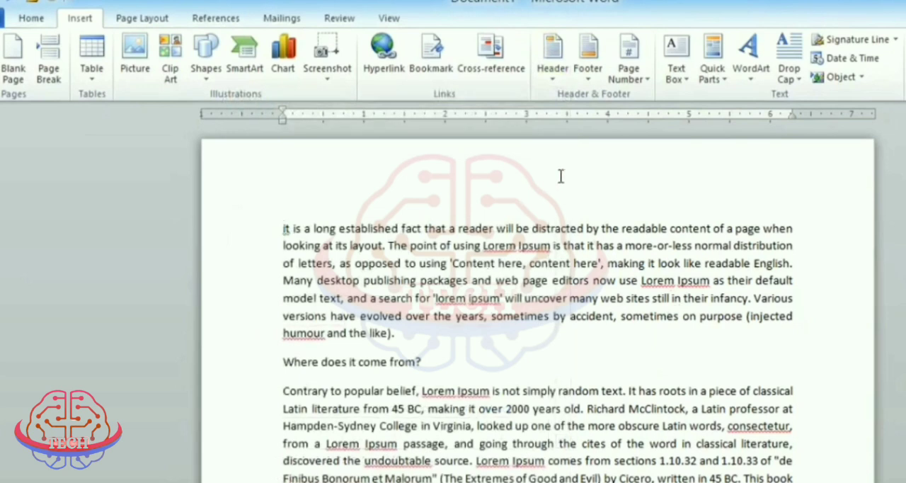
{"action": "double_click", "coordinate": [519, 182]}
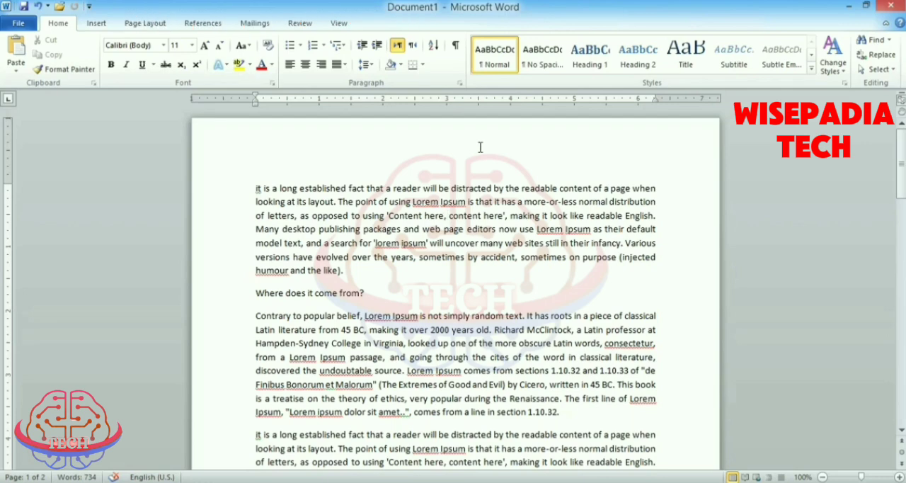
{"action": "scroll", "coordinate": [480, 148], "scroll_direction": "down", "scroll_amount": 15}
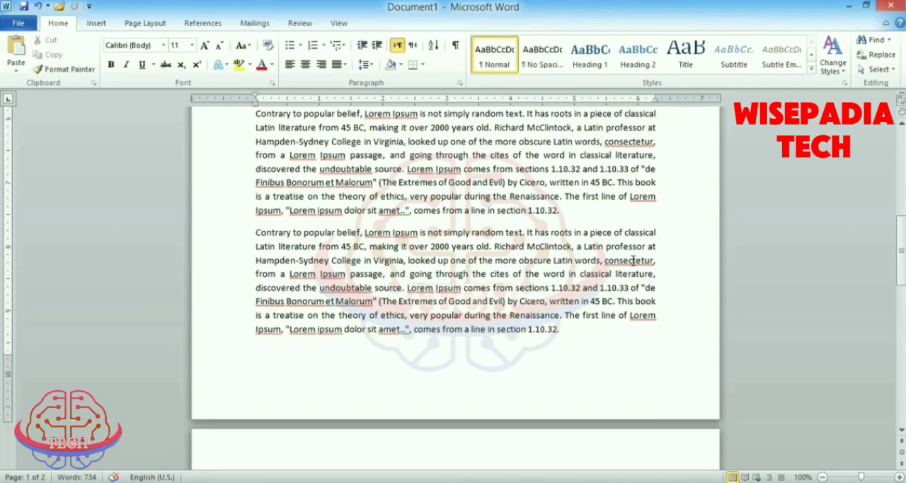
{"action": "scroll", "coordinate": [510, 264], "scroll_direction": "up", "scroll_amount": 8}
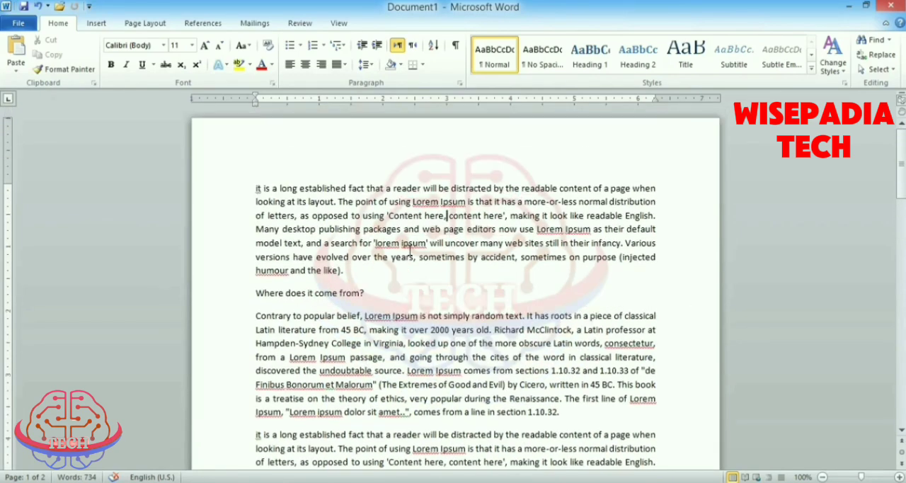
{"action": "scroll", "coordinate": [419, 251], "scroll_direction": "down", "scroll_amount": 10}
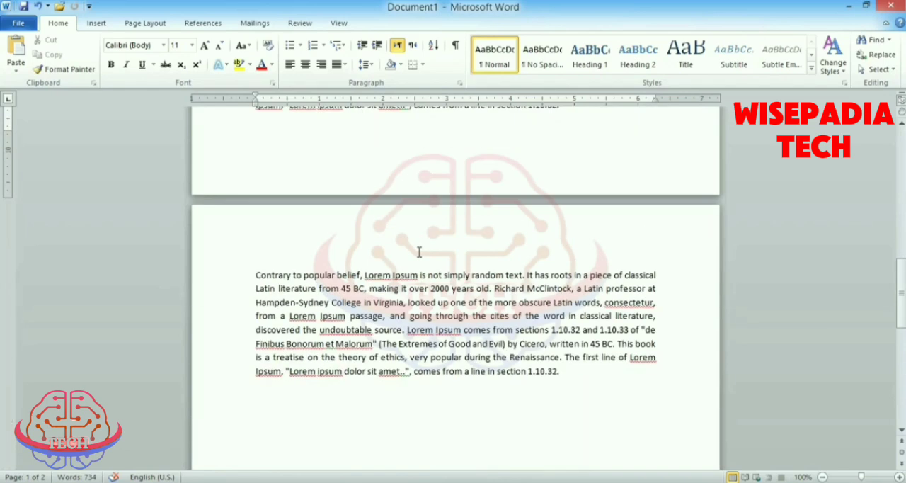
{"action": "scroll", "coordinate": [442, 326], "scroll_direction": "up", "scroll_amount": 15}
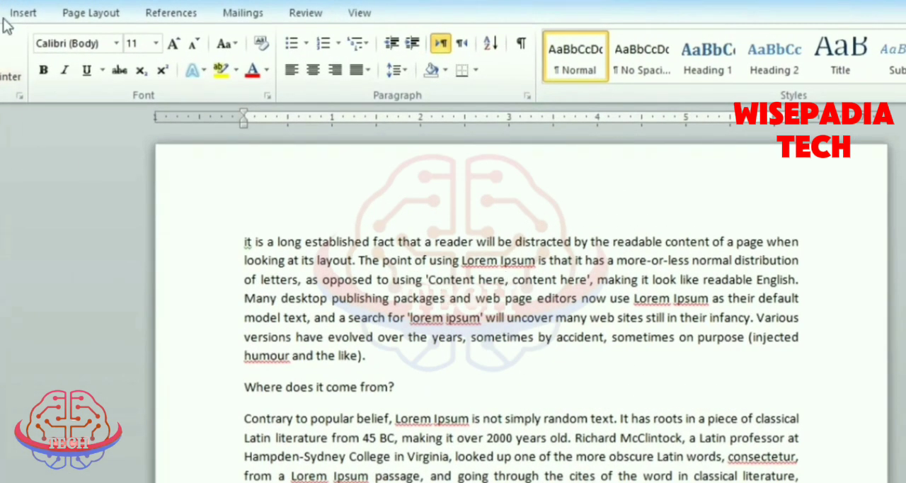
- Look through the built-in header designs, from Blank to Transcend, without inserting one
{"action": "left_click", "coordinate": [25, 14]}
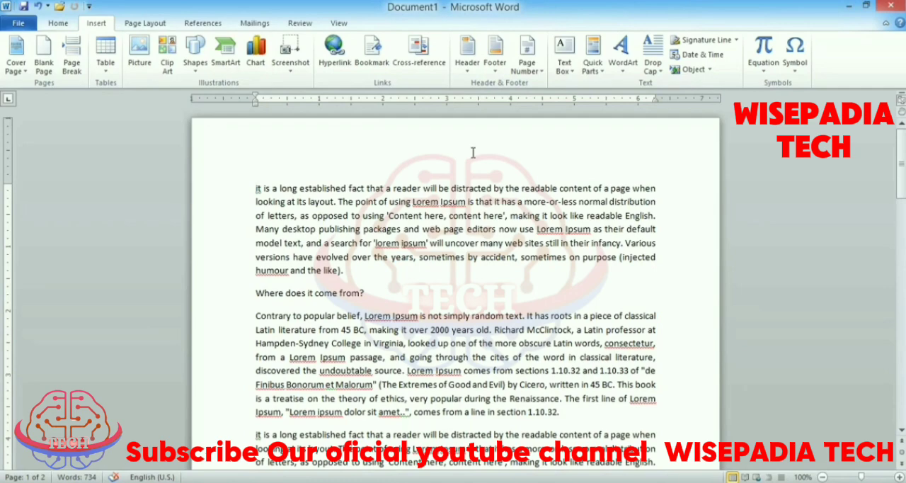
{"action": "scroll", "coordinate": [473, 152], "scroll_direction": "down", "scroll_amount": 10}
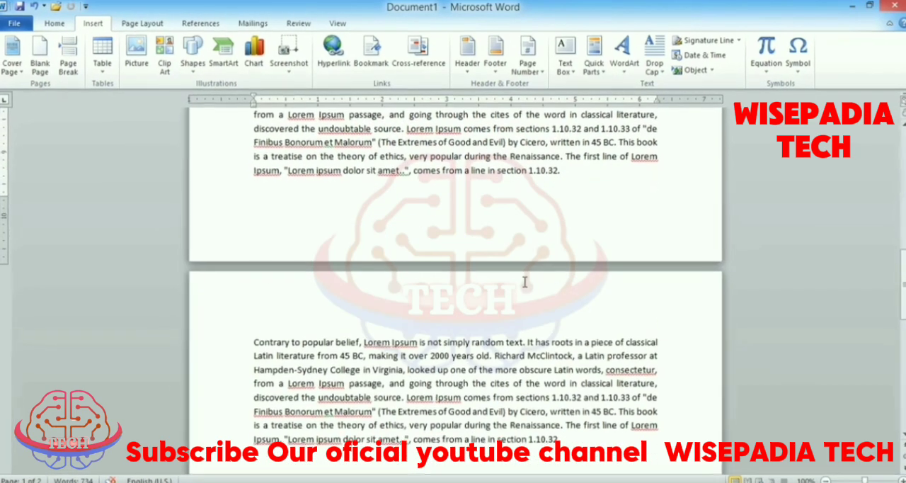
{"action": "scroll", "coordinate": [549, 303], "scroll_direction": "up", "scroll_amount": 11}
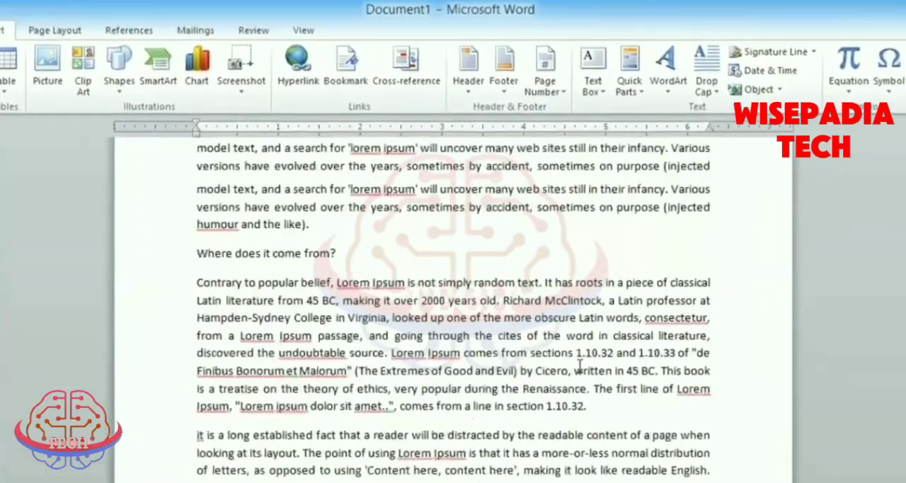
{"action": "scroll", "coordinate": [579, 364], "scroll_direction": "up", "scroll_amount": 4}
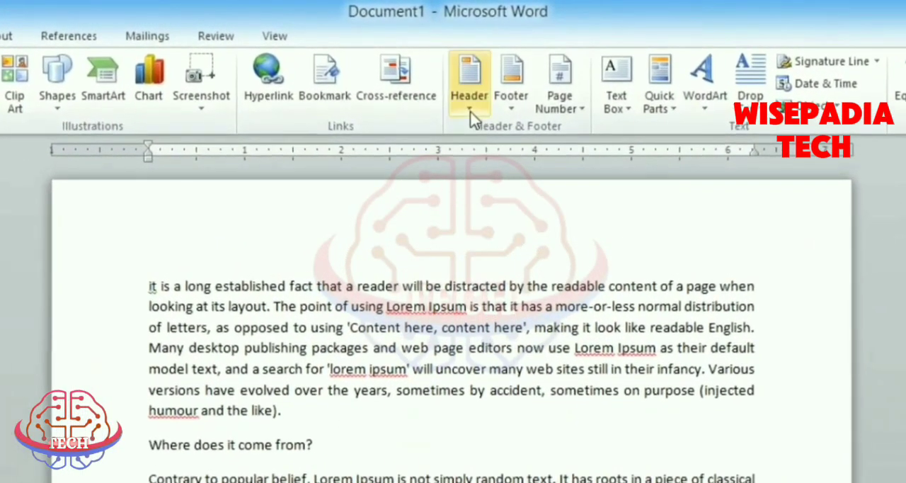
{"action": "left_click", "coordinate": [468, 112]}
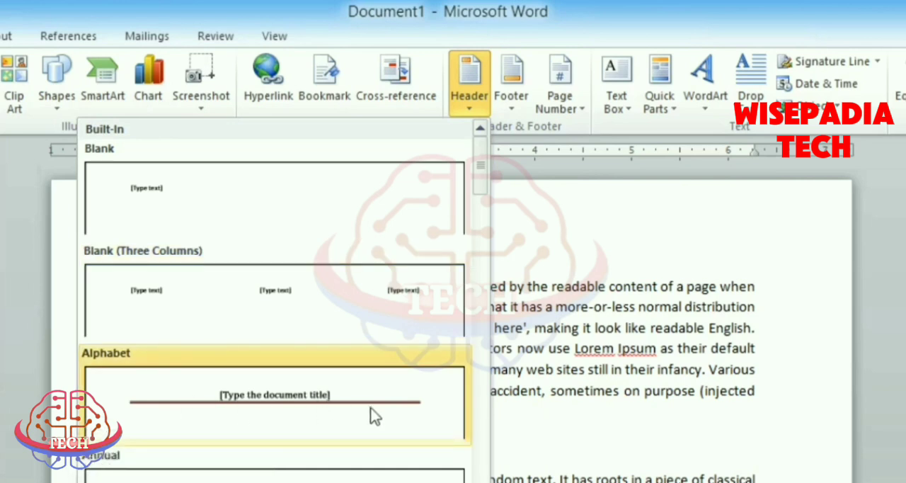
{"action": "scroll", "coordinate": [370, 421], "scroll_direction": "down", "scroll_amount": 3}
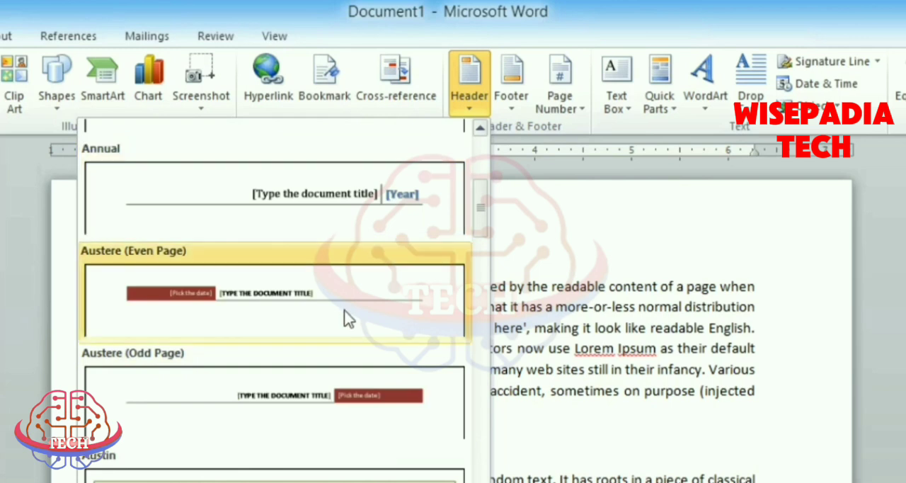
{"action": "scroll", "coordinate": [352, 348], "scroll_direction": "down", "scroll_amount": 15}
{"action": "scroll", "coordinate": [353, 379], "scroll_direction": "down", "scroll_amount": 3}
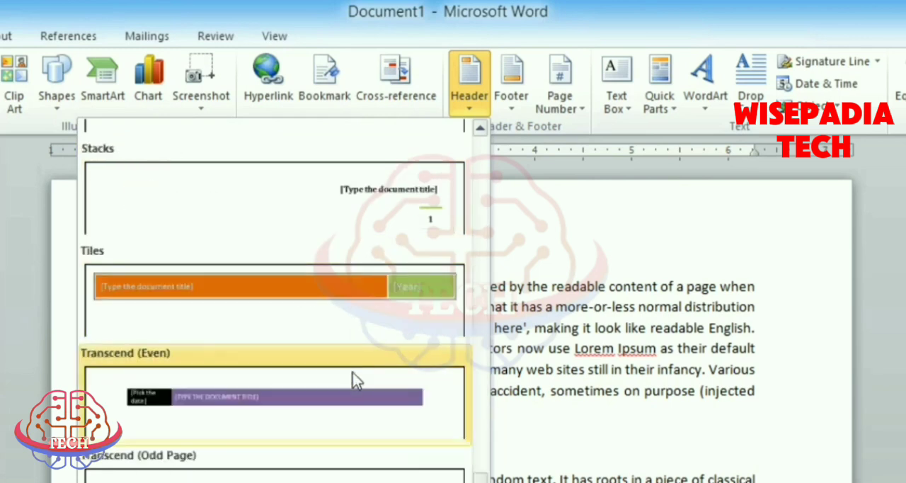
{"action": "scroll", "coordinate": [354, 380], "scroll_direction": "up", "scroll_amount": 20}
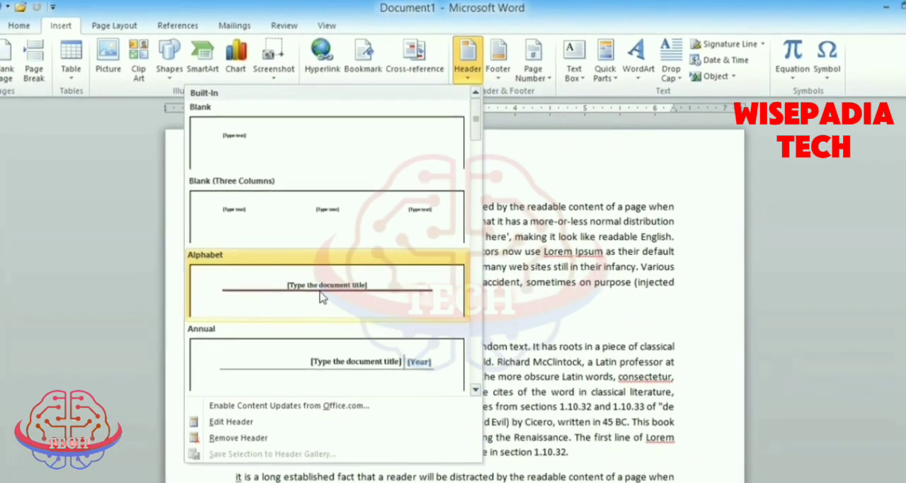
{"action": "left_click", "coordinate": [561, 243]}
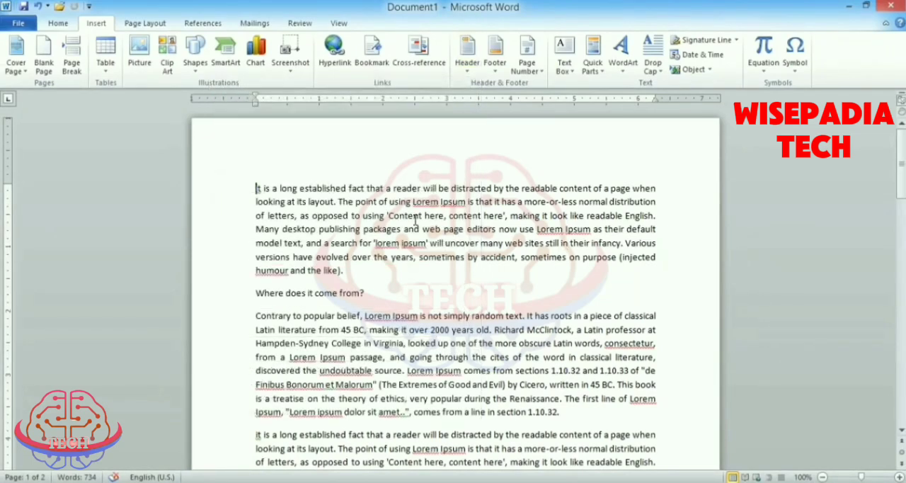
- Add the plain header text "Fgs fd sdfgsdf gsdfg sdfg sdg sdfgsdf gfs", return to the body text and check the header on both pages
{"action": "double_click", "coordinate": [440, 150]}
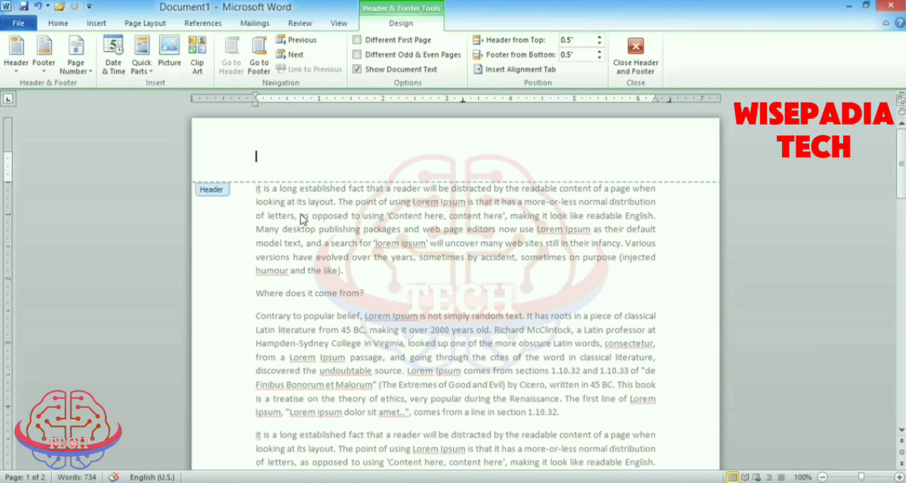
{"action": "type", "text": "Fgs fd sdfgsdf gsdfg sdfg sdg sdfgsdf gfs"}
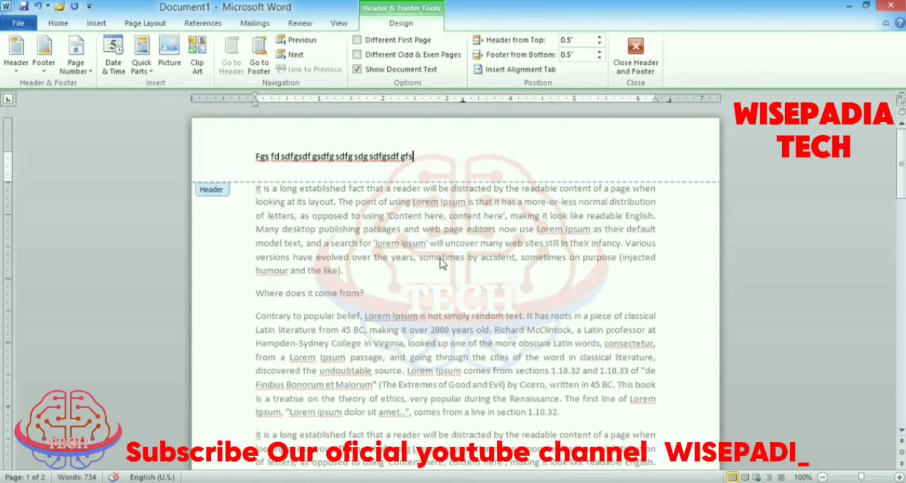
{"action": "double_click", "coordinate": [437, 243]}
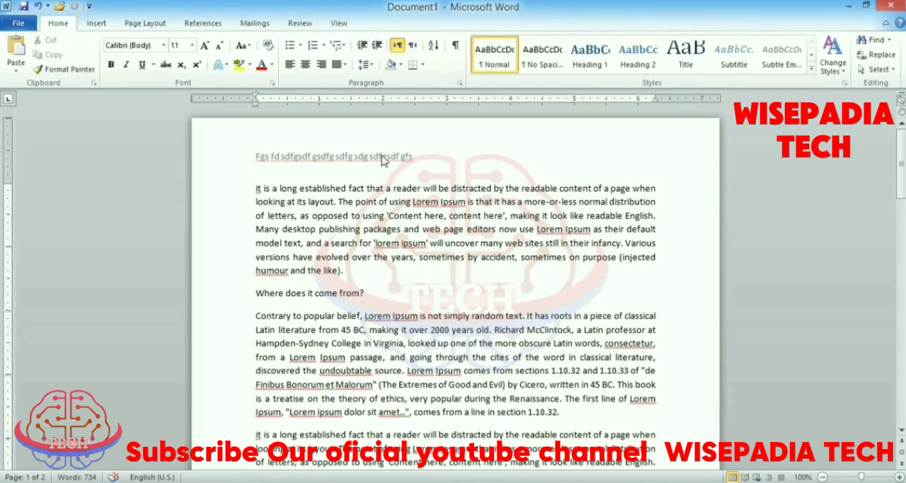
{"action": "scroll", "coordinate": [371, 213], "scroll_direction": "down", "scroll_amount": 15}
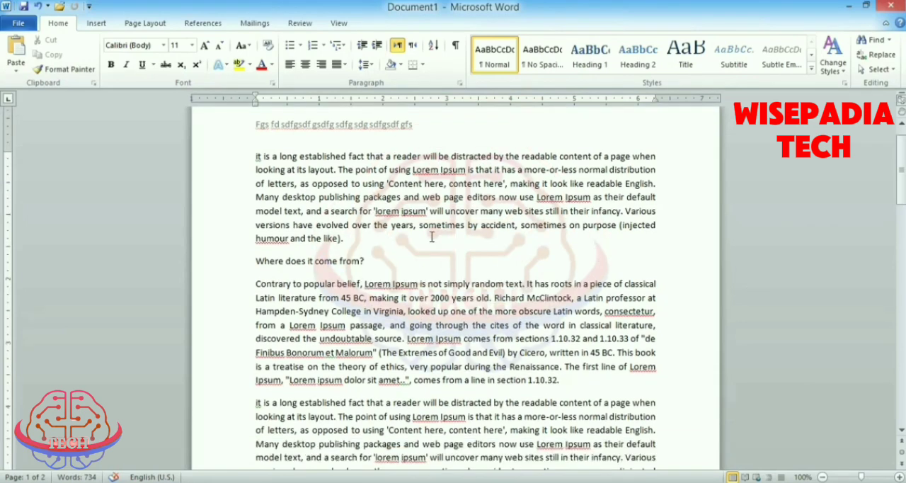
{"action": "scroll", "coordinate": [431, 235], "scroll_direction": "down", "scroll_amount": 3}
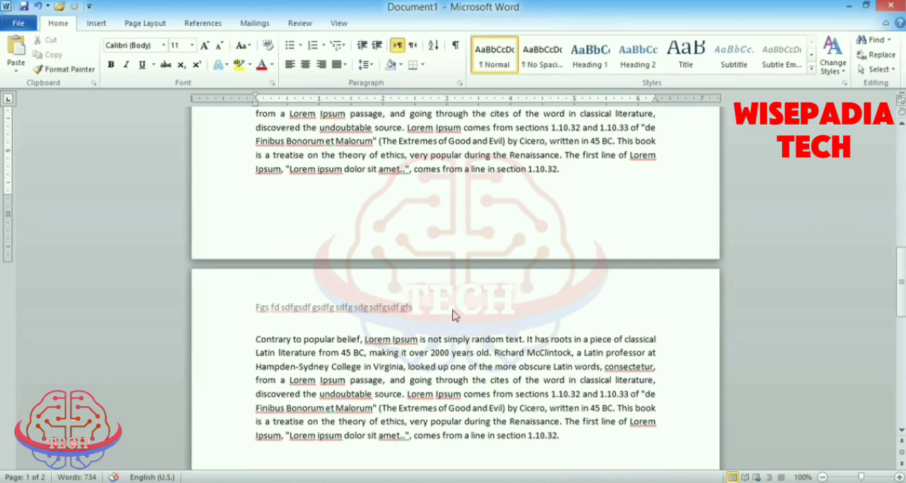
{"action": "scroll", "coordinate": [455, 316], "scroll_direction": "up", "scroll_amount": 10}
- Remove the header from the document and check the top of the pages
{"action": "left_click", "coordinate": [93, 24]}
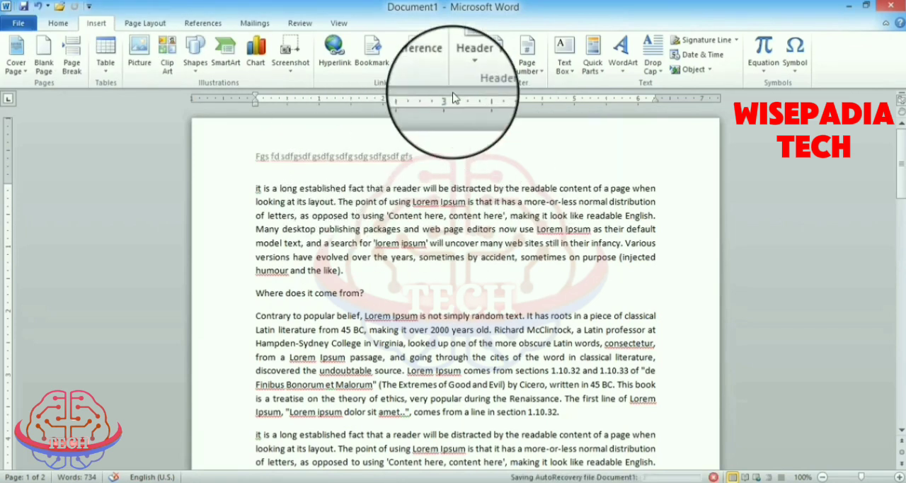
{"action": "left_click", "coordinate": [468, 53]}
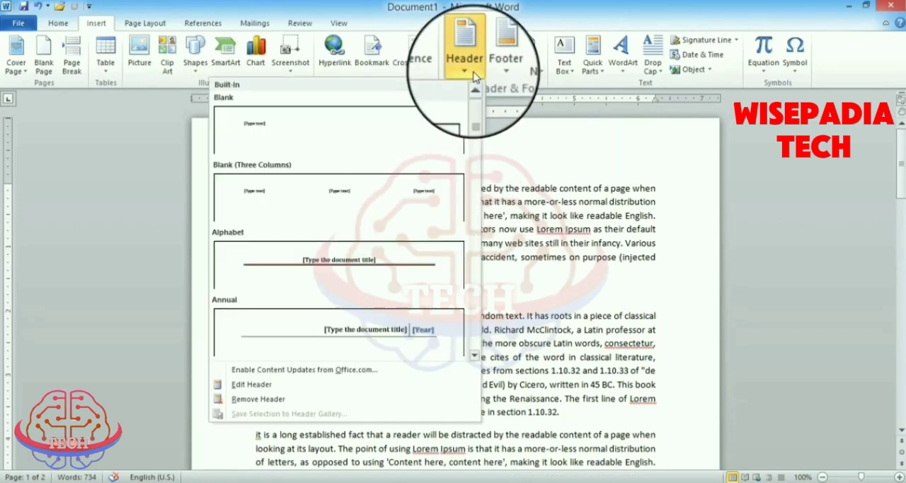
{"action": "left_click", "coordinate": [287, 399]}
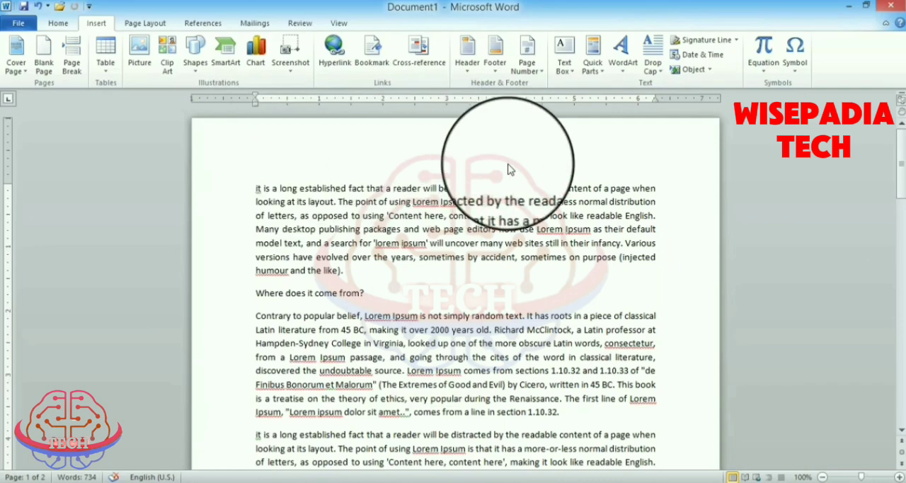
{"action": "scroll", "coordinate": [491, 256], "scroll_direction": "down", "scroll_amount": 15}
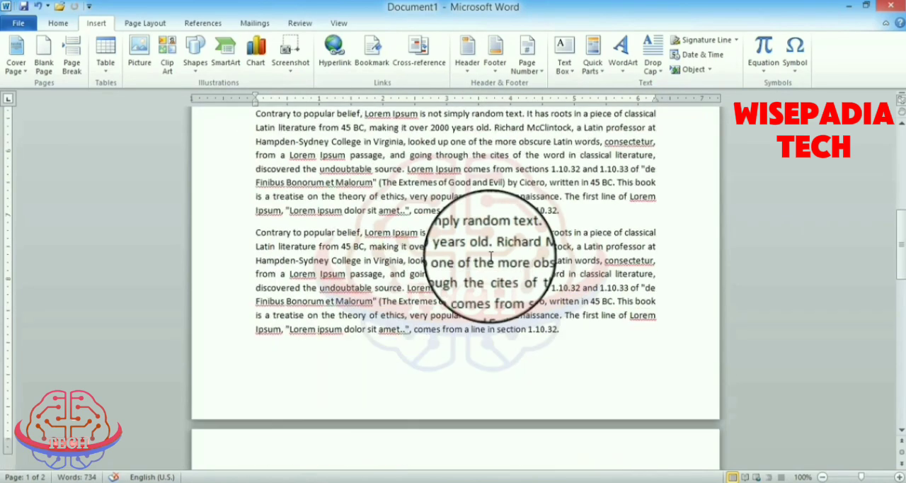
{"action": "scroll", "coordinate": [465, 281], "scroll_direction": "up", "scroll_amount": 6}
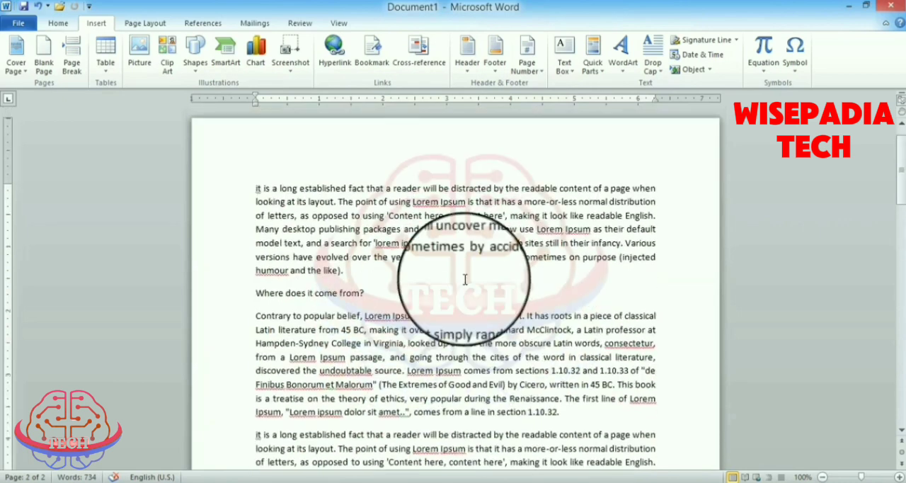
- Insert the built-in Annual header design with the document title and year fields
{"action": "left_click", "coordinate": [466, 57]}
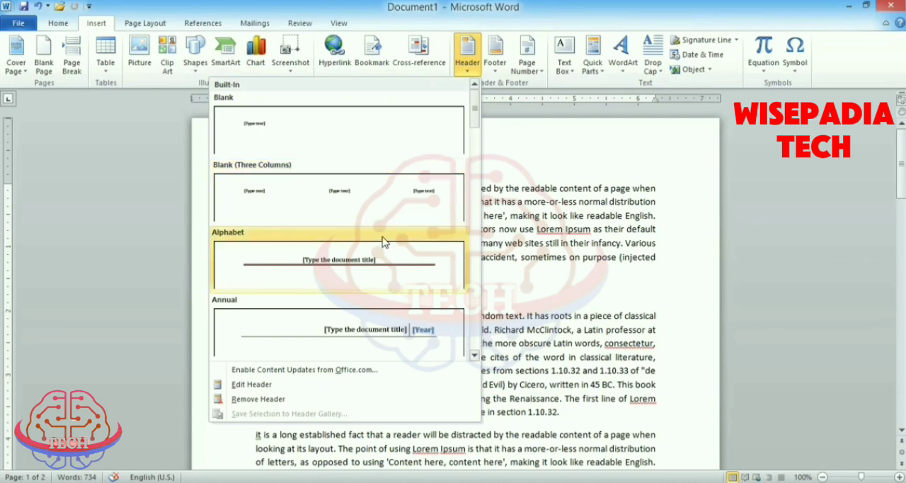
{"action": "scroll", "coordinate": [384, 243], "scroll_direction": "down", "scroll_amount": 5}
{"action": "scroll", "coordinate": [385, 243], "scroll_direction": "up", "scroll_amount": 5}
{"action": "scroll", "coordinate": [382, 243], "scroll_direction": "down", "scroll_amount": 3}
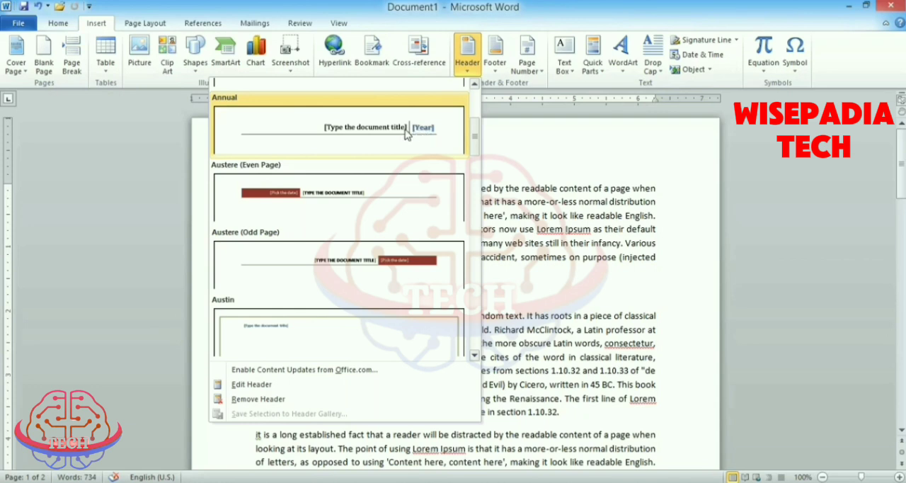
{"action": "left_click", "coordinate": [377, 134]}
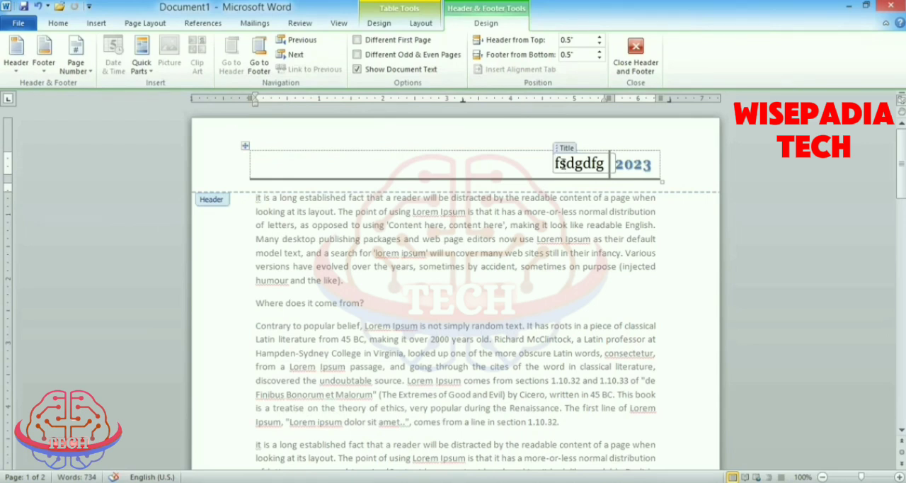
- Set the header's Year field to today's date using its calendar
{"action": "left_click_drag", "start_coordinate": [556, 162], "coordinate": [606, 164]}
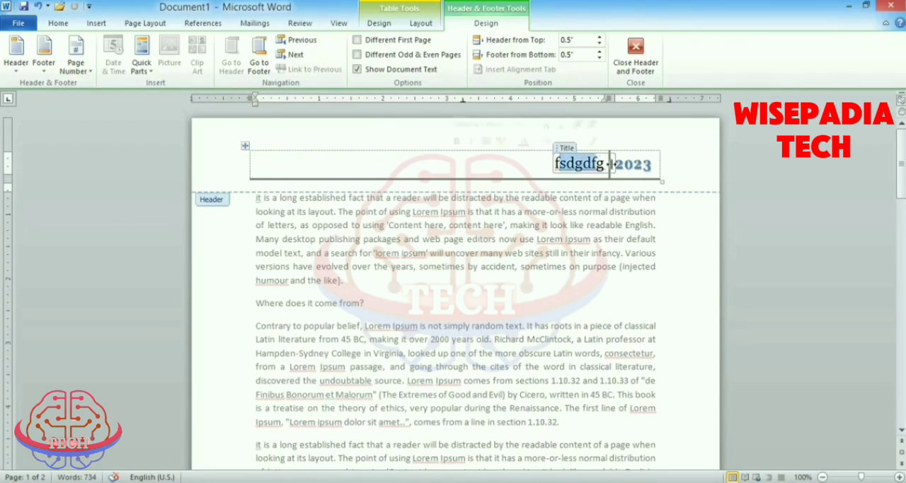
{"action": "left_click", "coordinate": [645, 167]}
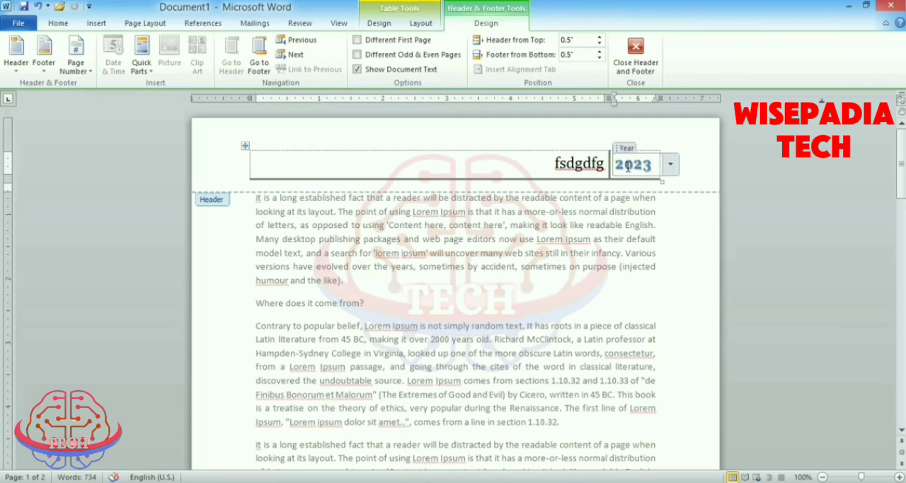
{"action": "left_click", "coordinate": [669, 166]}
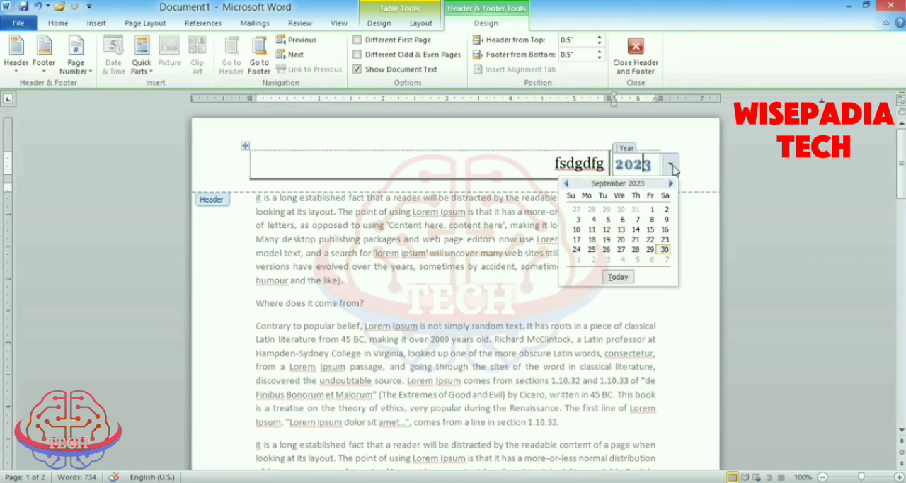
{"action": "left_click", "coordinate": [622, 278]}
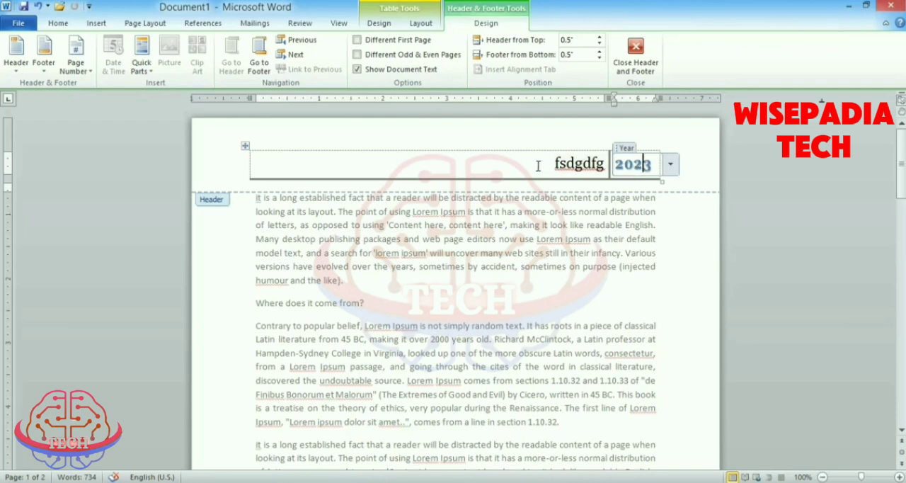
- Replace the header's Title text with "GETS Computer Academy"
{"action": "left_click", "coordinate": [575, 163]}
{"action": "double_click", "coordinate": [575, 163]}
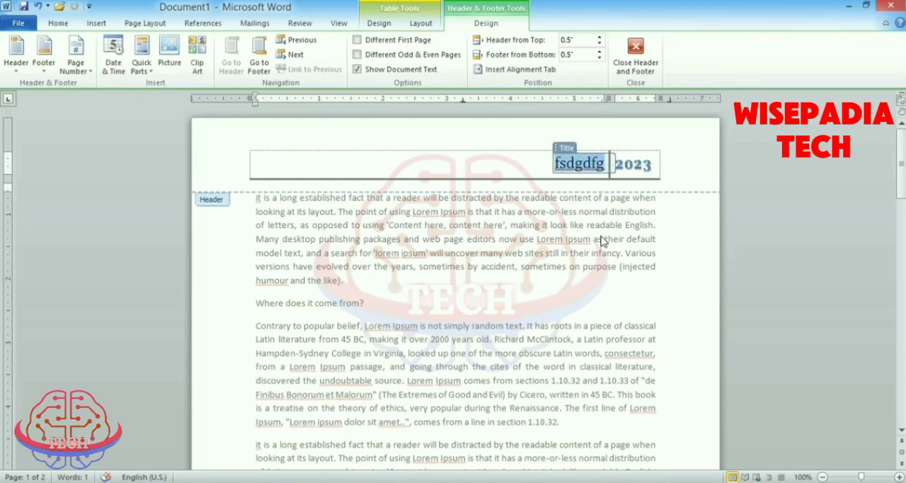
{"action": "type", "text": "GETS C"}
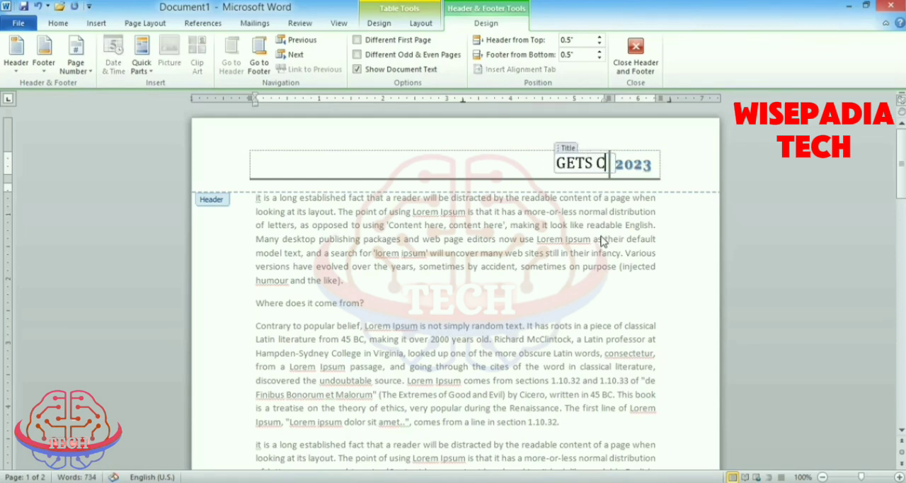
{"action": "type", "text": "omputer Academy"}
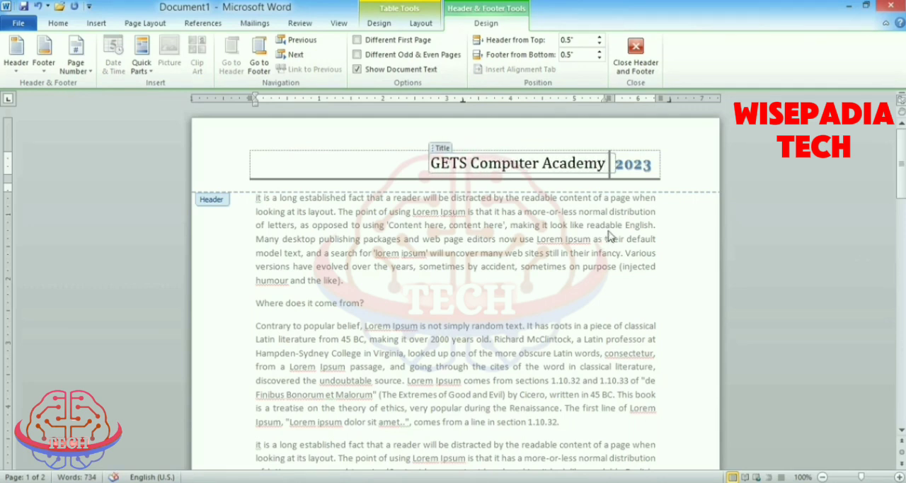
- Make the header title "GETS Computer Academy" bold and increase its font size to 20
{"action": "left_click", "coordinate": [489, 163]}
{"action": "left_click_drag", "start_coordinate": [430, 163], "coordinate": [587, 163]}
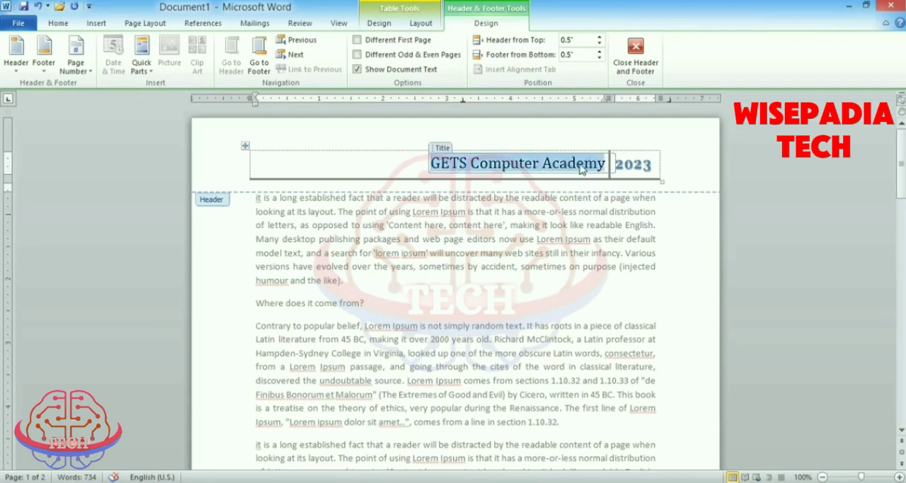
{"action": "left_click", "coordinate": [58, 25]}
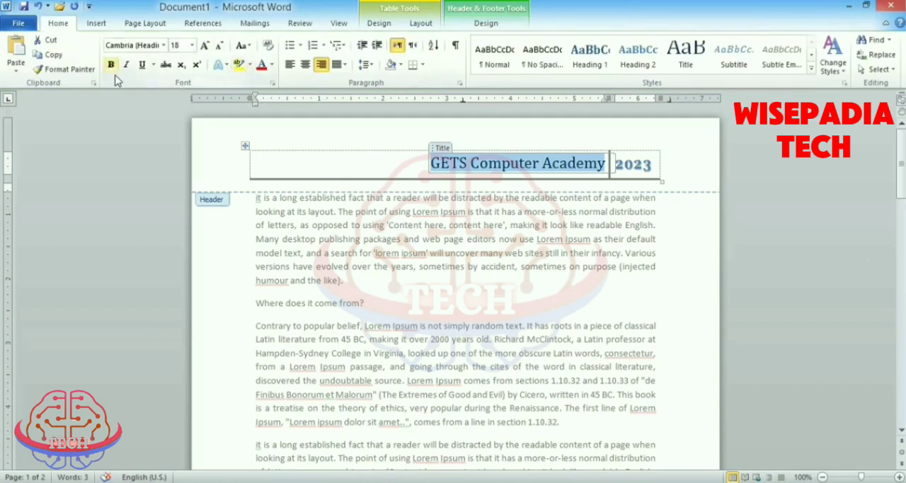
{"action": "left_click", "coordinate": [110, 64]}
{"action": "left_click", "coordinate": [203, 46]}
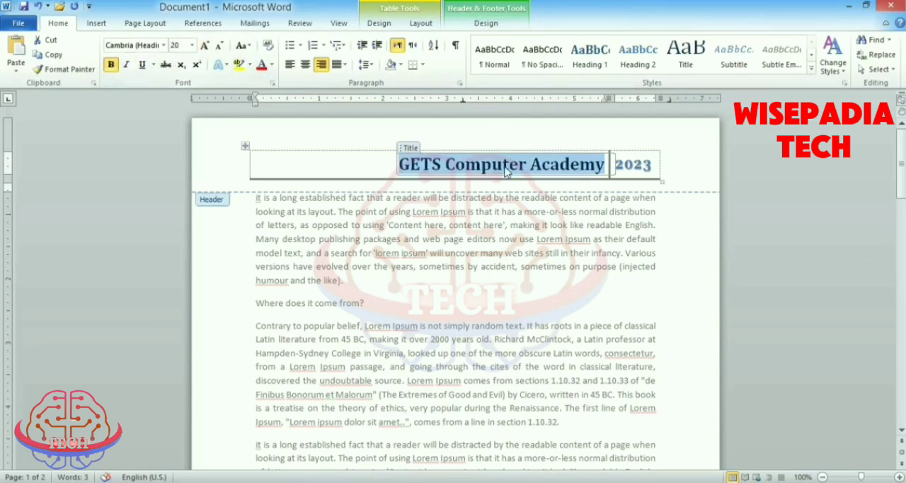
{"action": "left_click", "coordinate": [385, 161]}
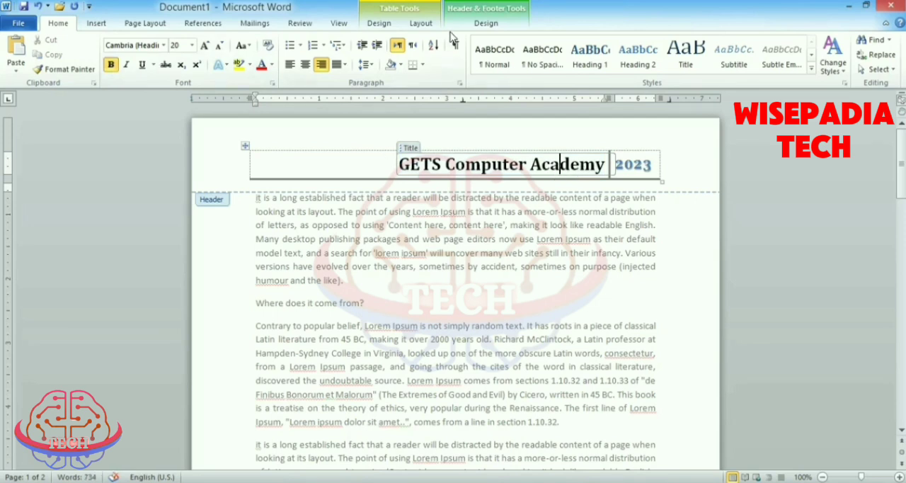
- Close header editing and check the header on both pages of the document
{"action": "left_click", "coordinate": [487, 24]}
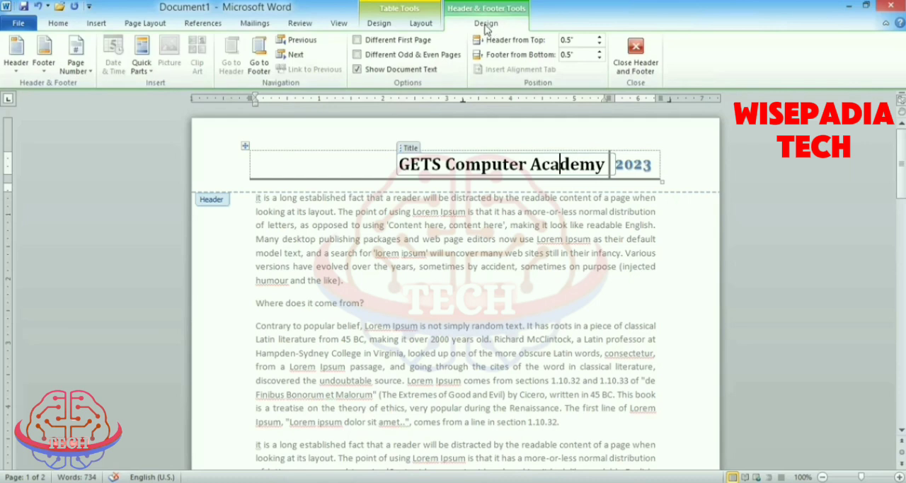
{"action": "left_click", "coordinate": [637, 62]}
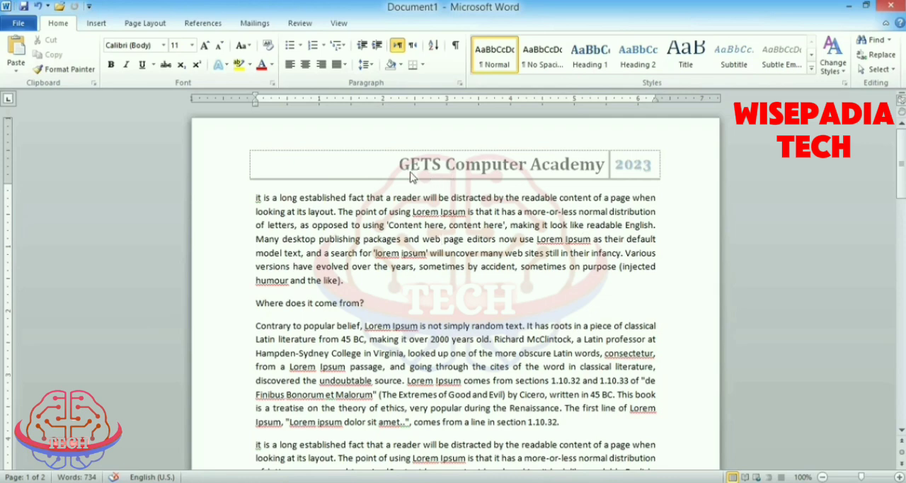
{"action": "scroll", "coordinate": [517, 225], "scroll_direction": "down", "scroll_amount": 15}
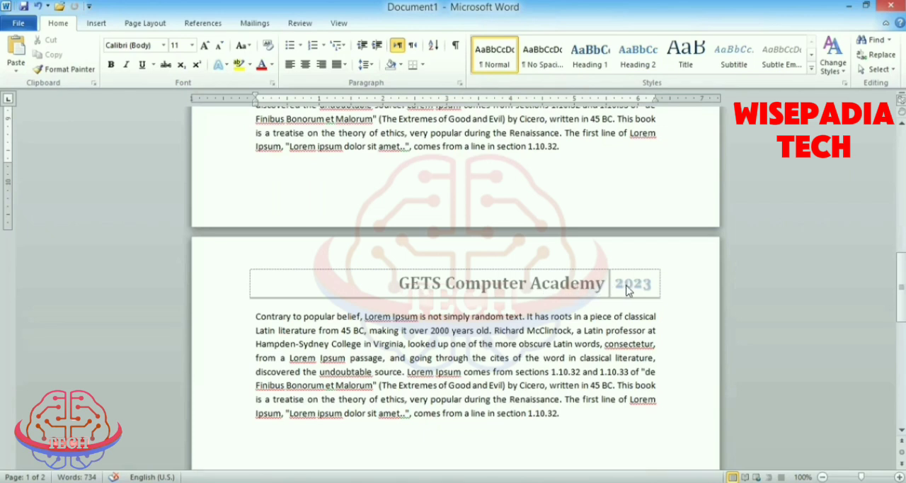
{"action": "scroll", "coordinate": [566, 276], "scroll_direction": "down", "scroll_amount": 5}
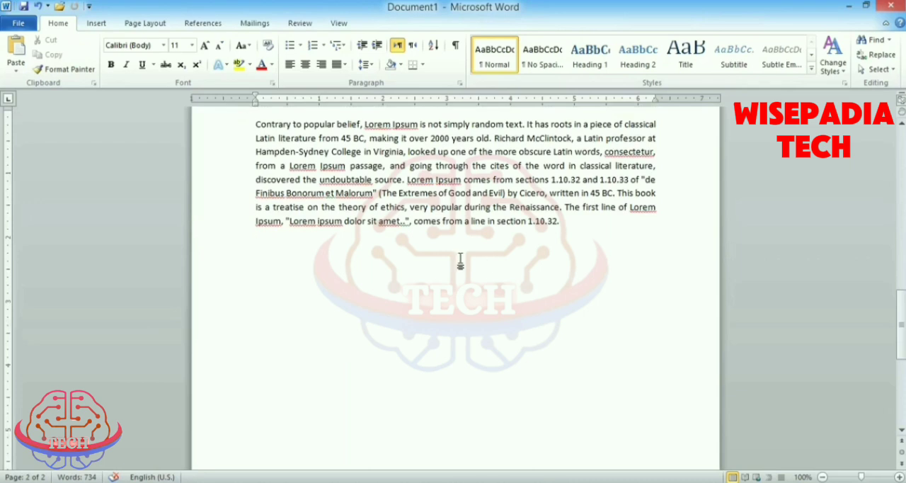
{"action": "scroll", "coordinate": [460, 261], "scroll_direction": "down", "scroll_amount": 5}
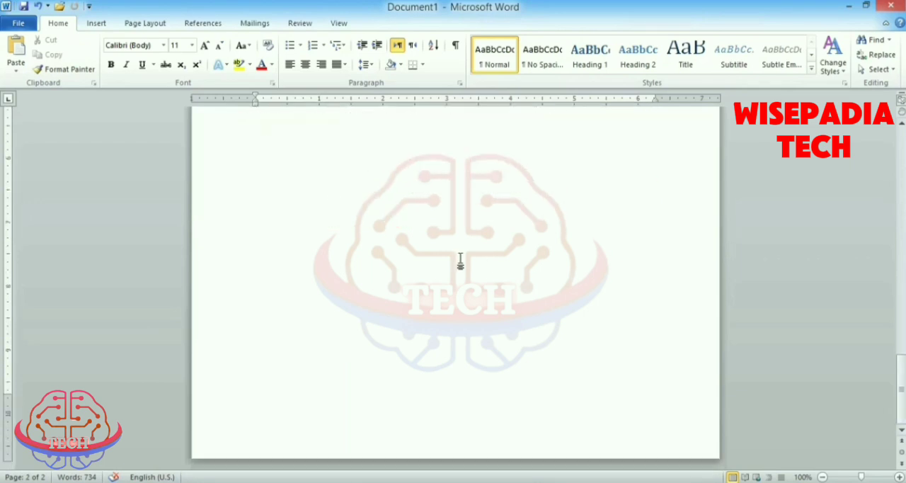
{"action": "scroll", "coordinate": [463, 418], "scroll_direction": "up", "scroll_amount": 10}
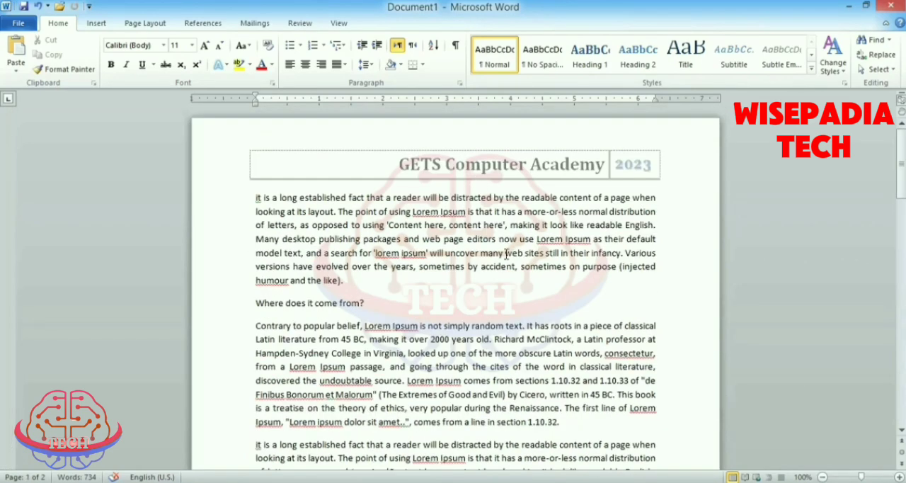
{"action": "left_click", "coordinate": [97, 25]}
{"action": "left_click", "coordinate": [468, 75]}
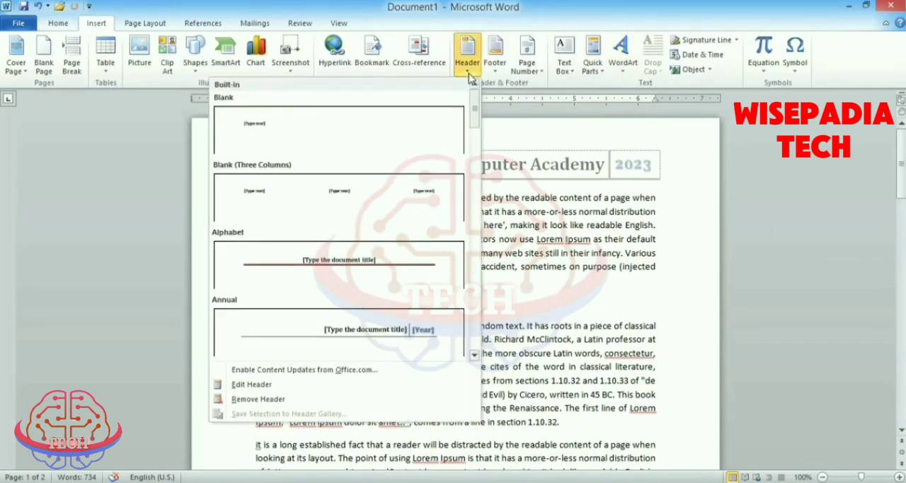
{"action": "left_click", "coordinate": [498, 76]}
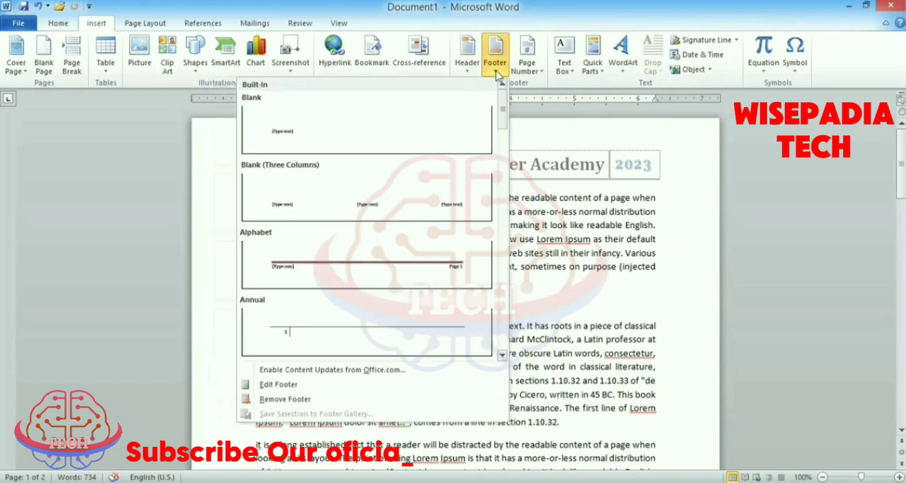
{"action": "left_click", "coordinate": [577, 223]}
- Browse the built-in footer designs and insert the Blank (Three Columns) footer
{"action": "scroll", "coordinate": [577, 224], "scroll_direction": "down", "scroll_amount": 10}
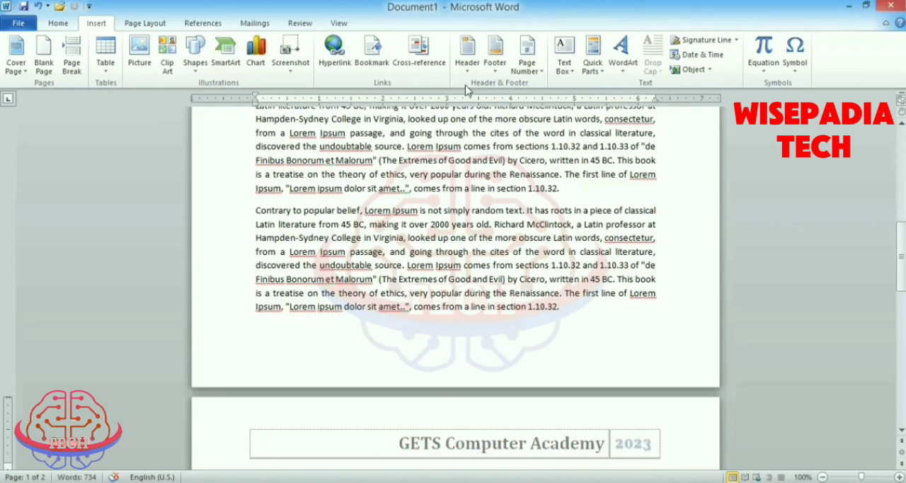
{"action": "left_click", "coordinate": [502, 75]}
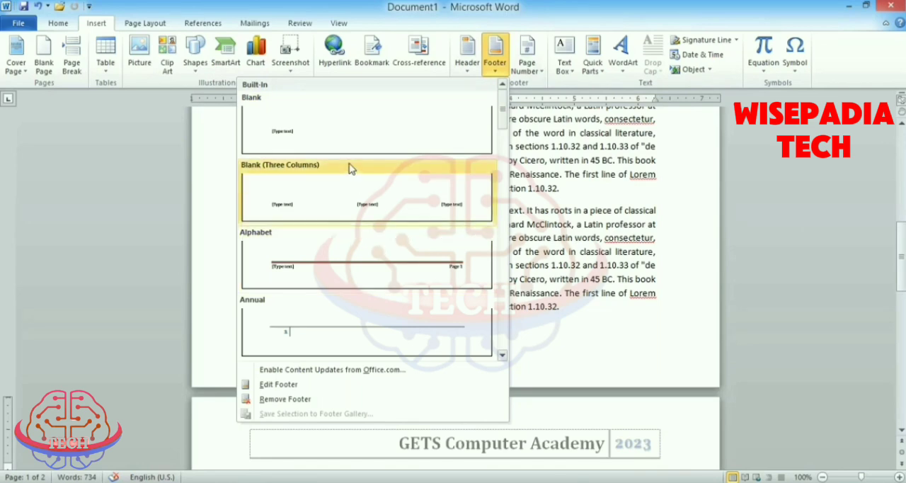
{"action": "scroll", "coordinate": [366, 211], "scroll_direction": "down", "scroll_amount": 5}
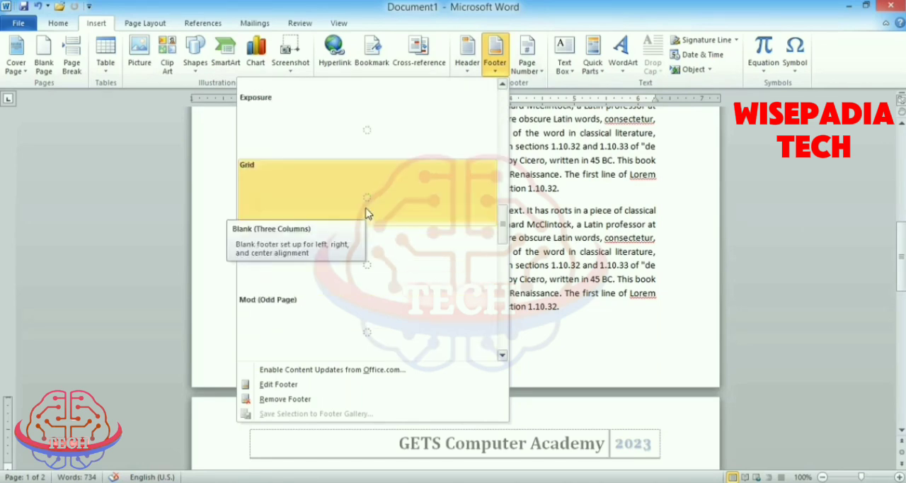
{"action": "scroll", "coordinate": [383, 267], "scroll_direction": "down", "scroll_amount": 3}
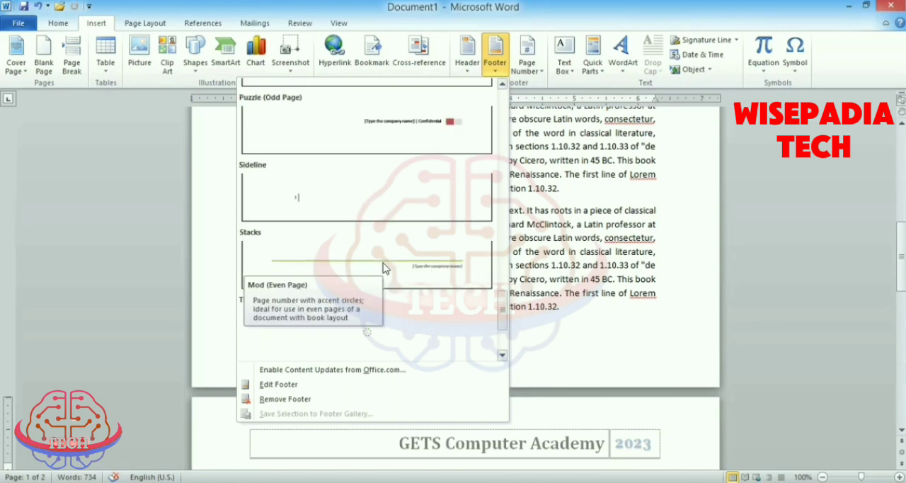
{"action": "scroll", "coordinate": [385, 267], "scroll_direction": "up", "scroll_amount": 10}
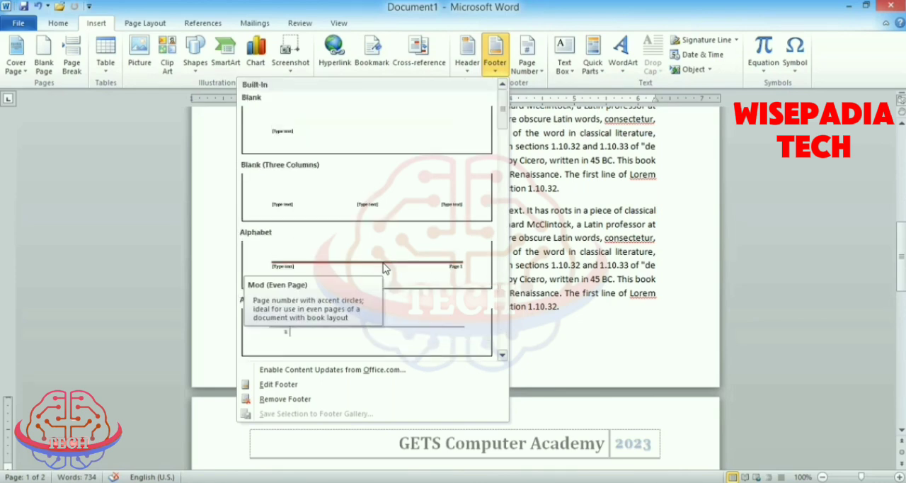
{"action": "scroll", "coordinate": [378, 234], "scroll_direction": "down", "scroll_amount": 3}
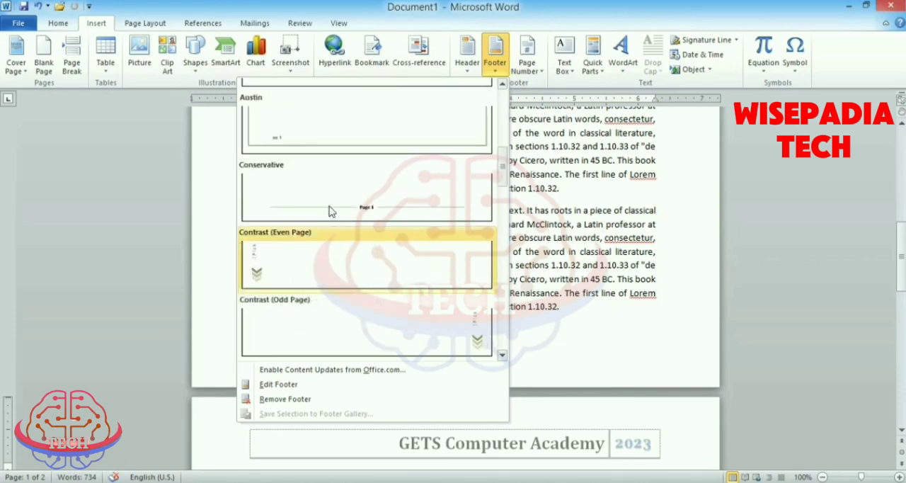
{"action": "scroll", "coordinate": [328, 211], "scroll_direction": "up", "scroll_amount": 3}
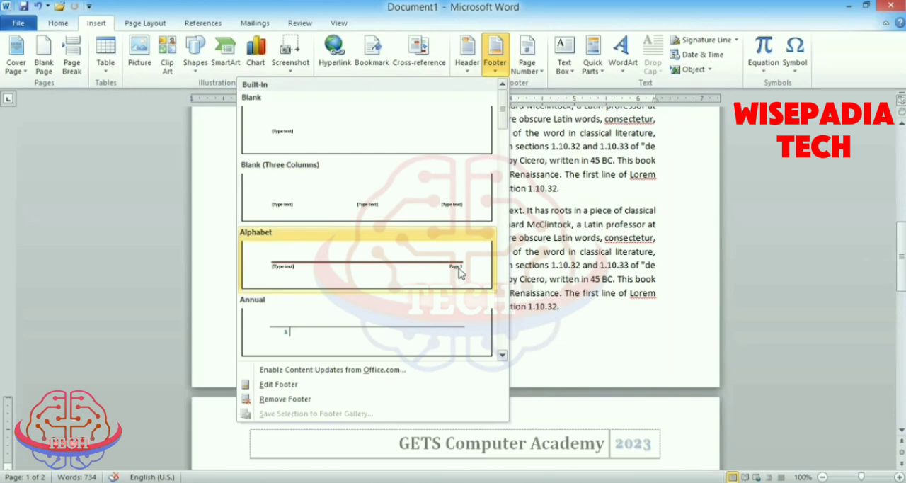
{"action": "scroll", "coordinate": [402, 274], "scroll_direction": "down", "scroll_amount": 3}
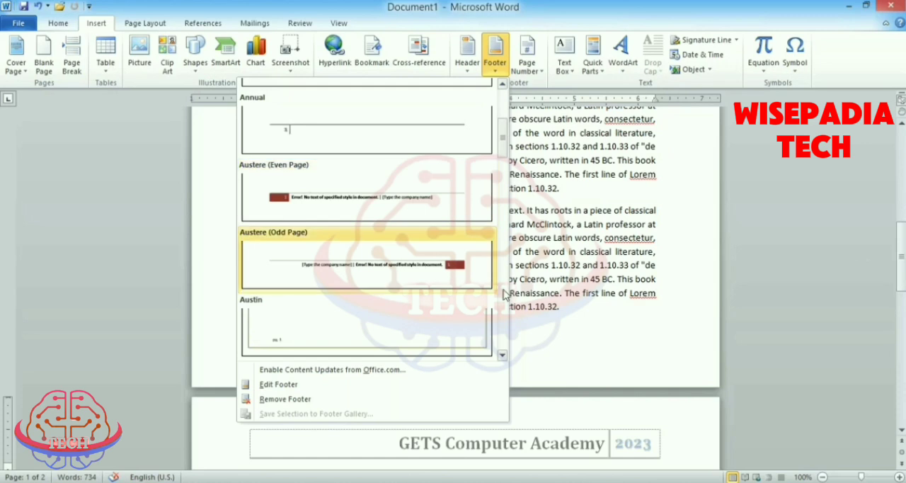
{"action": "scroll", "coordinate": [409, 226], "scroll_direction": "up", "scroll_amount": 3}
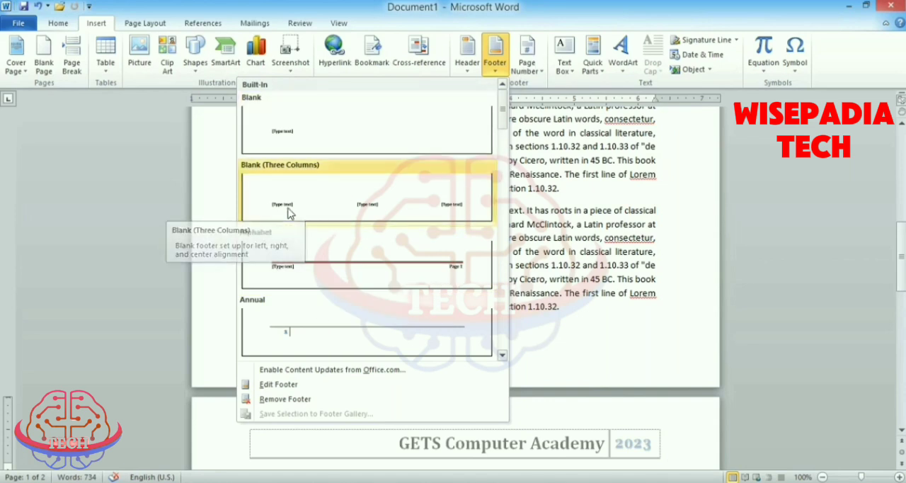
{"action": "left_click", "coordinate": [372, 211]}
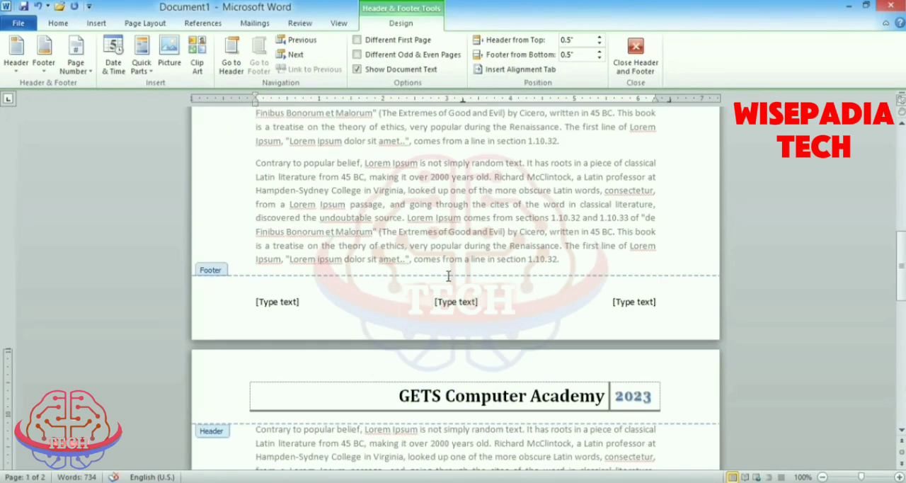
- Replace the footer's centre placeholder with the text "Hazro city"
{"action": "left_click", "coordinate": [277, 302]}
{"action": "left_click", "coordinate": [456, 302]}
{"action": "left_click", "coordinate": [633, 302]}
{"action": "left_click", "coordinate": [452, 303]}
{"action": "left_click", "coordinate": [282, 304]}
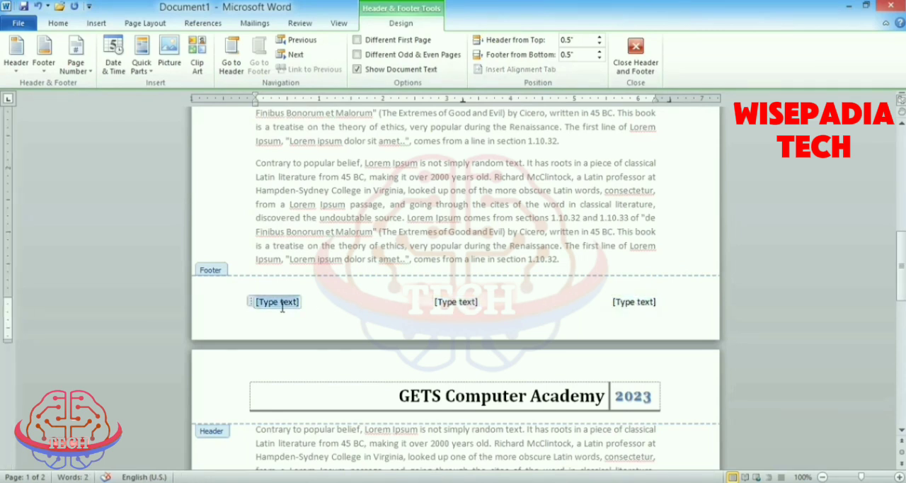
{"action": "left_click", "coordinate": [469, 304]}
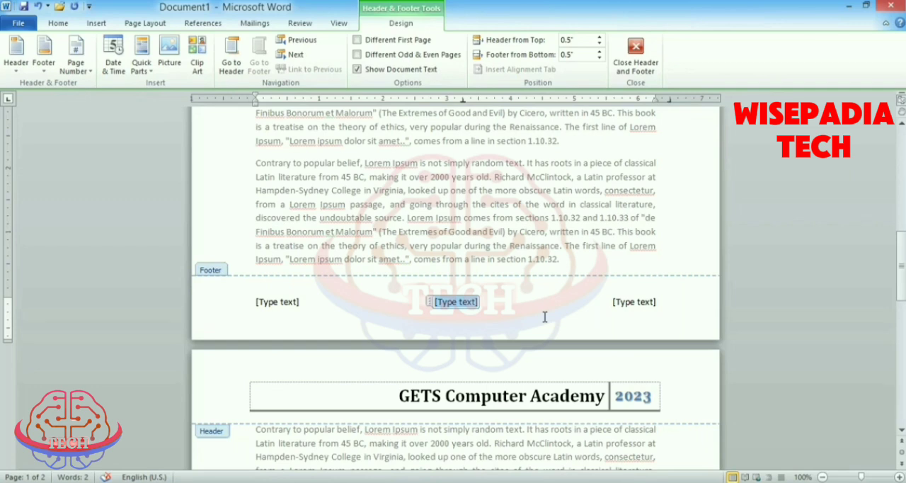
{"action": "type", "text": "Hazro city"}
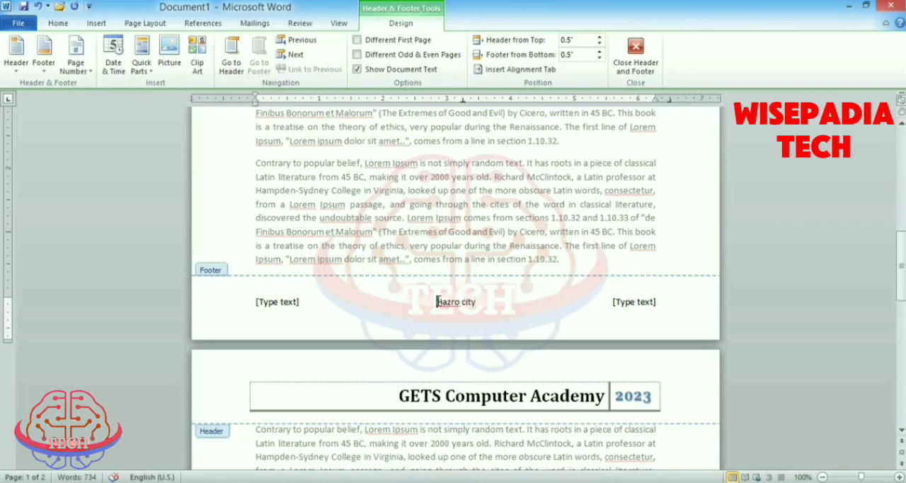
- Format the footer's "Hazro city" text as bold and underlined with font size 14
{"action": "left_click_drag", "start_coordinate": [438, 301], "coordinate": [480, 303]}
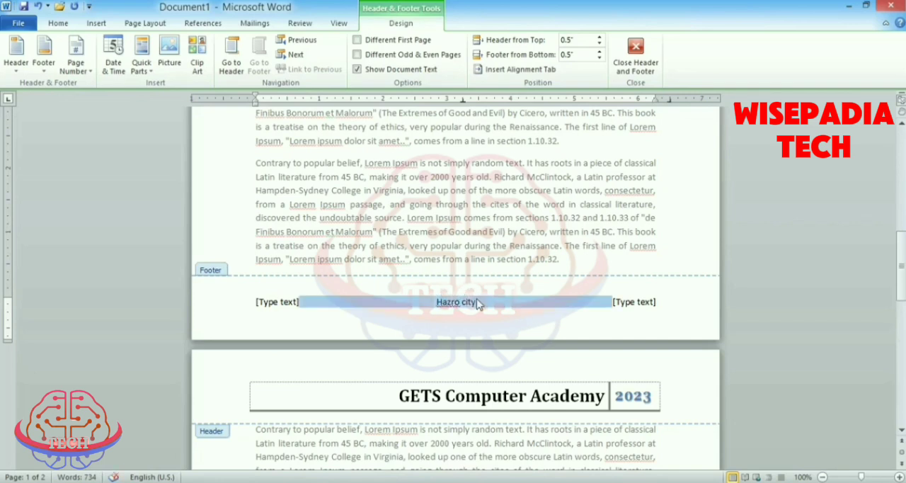
{"action": "left_click", "coordinate": [60, 23]}
{"action": "left_click", "coordinate": [110, 64]}
{"action": "left_click", "coordinate": [204, 45]}
{"action": "left_click", "coordinate": [203, 45]}
{"action": "left_click", "coordinate": [142, 64]}
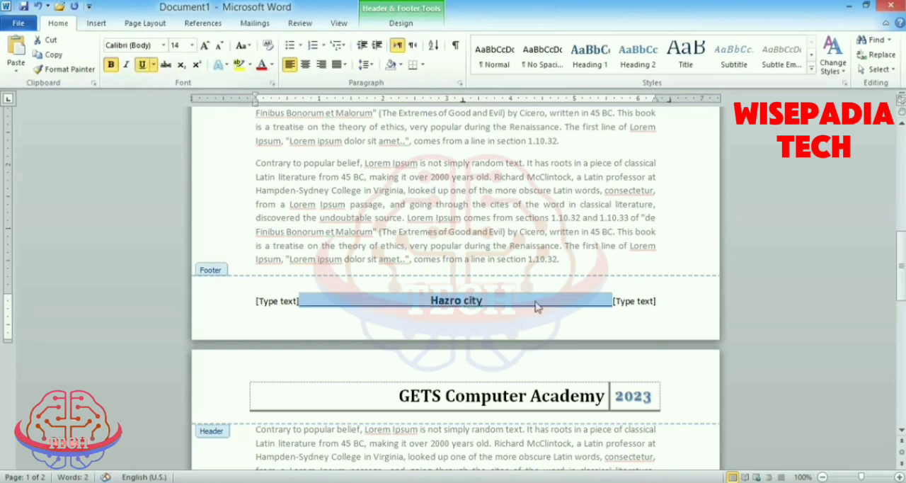
{"action": "left_click", "coordinate": [502, 304]}
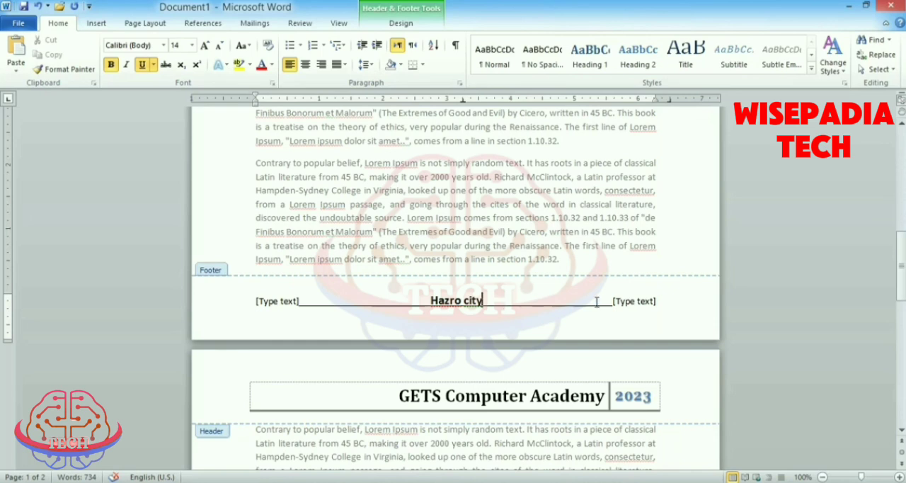
- Leave footer editing and check the new footer on both pages of the document
{"action": "left_click", "coordinate": [626, 301]}
{"action": "left_click", "coordinate": [284, 303]}
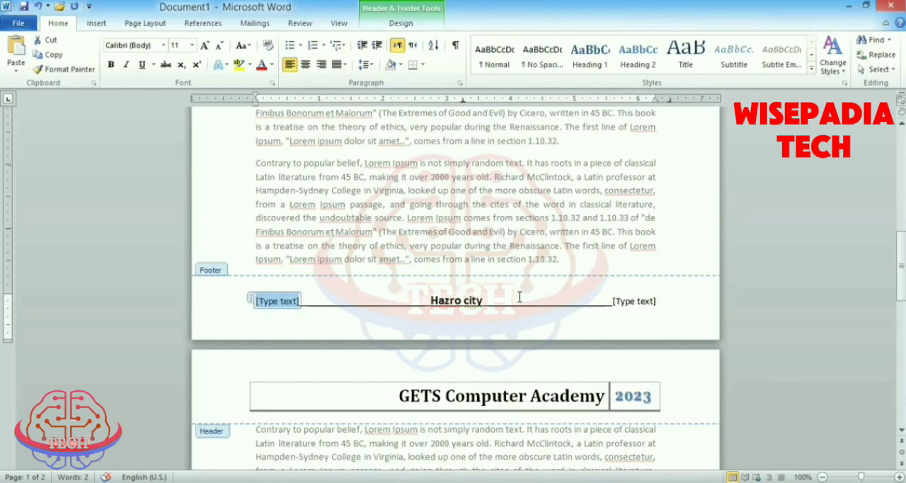
{"action": "scroll", "coordinate": [519, 296], "scroll_direction": "up", "scroll_amount": 12}
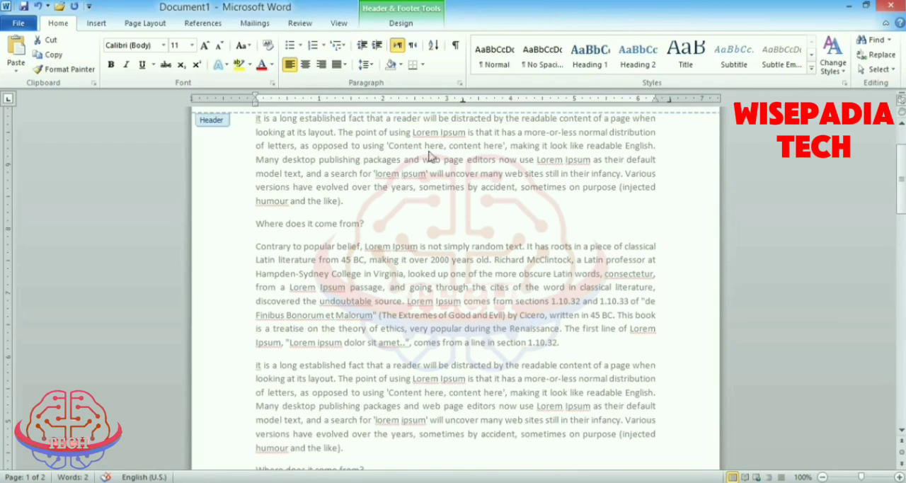
{"action": "key", "text": "Escape"}
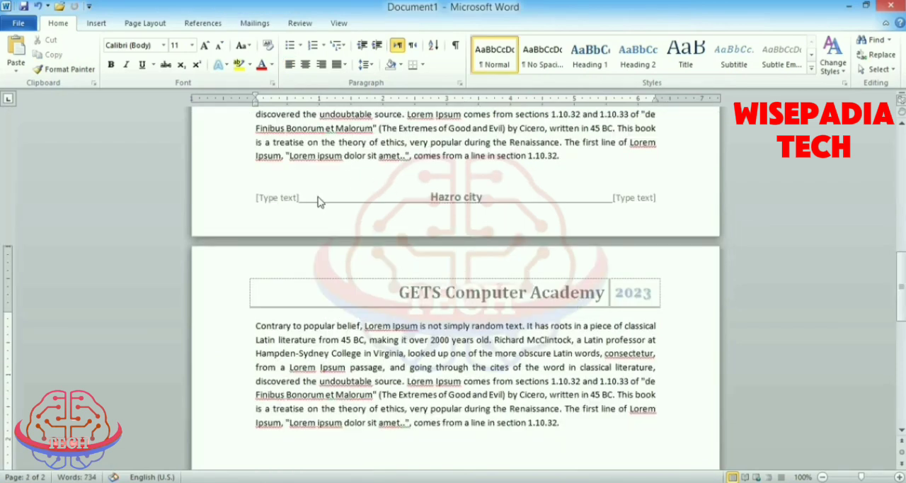
{"action": "scroll", "coordinate": [568, 254], "scroll_direction": "down", "scroll_amount": 10}
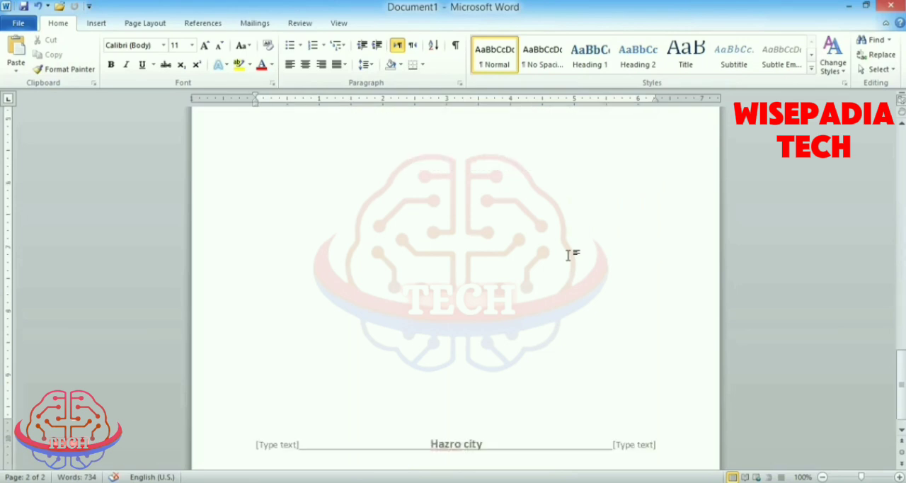
{"action": "scroll", "coordinate": [568, 255], "scroll_direction": "down", "scroll_amount": 1}
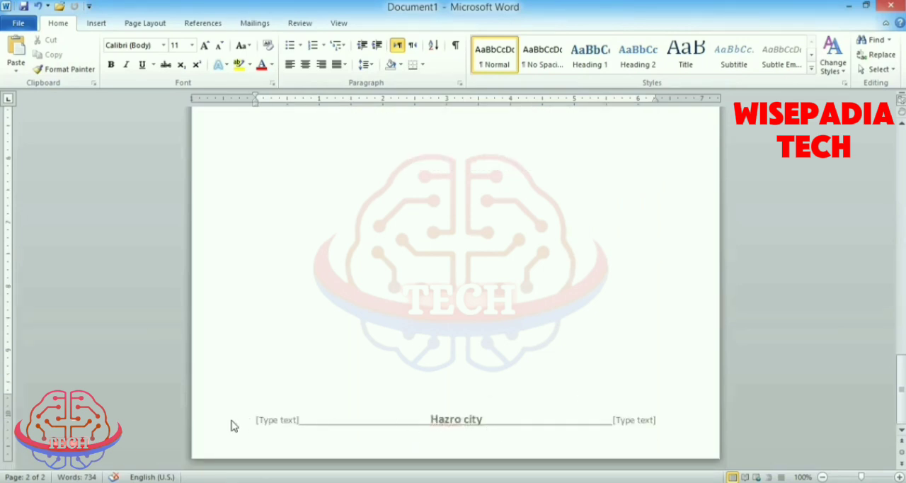
{"action": "scroll", "coordinate": [546, 420], "scroll_direction": "up", "scroll_amount": 12}
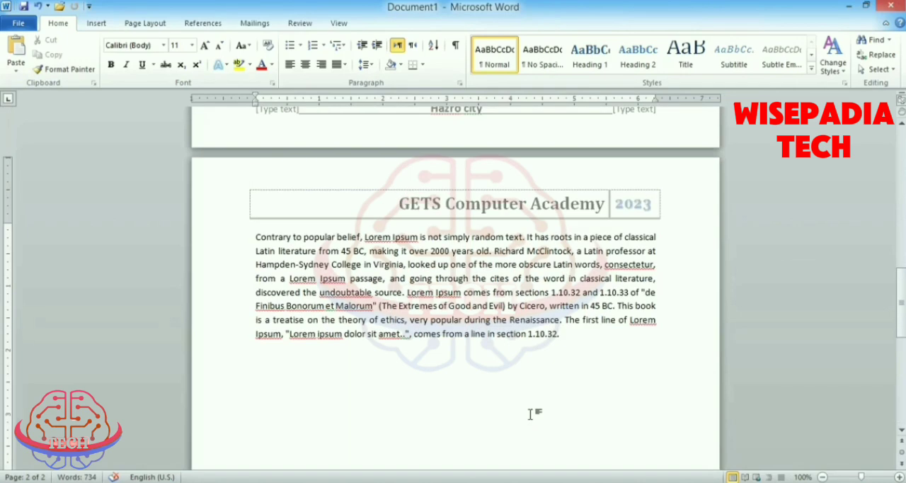
- Delete the left and right [Type text] placeholders from the footer, leave footer editing, and check the header and footer in the document
{"action": "double_click", "coordinate": [541, 303]}
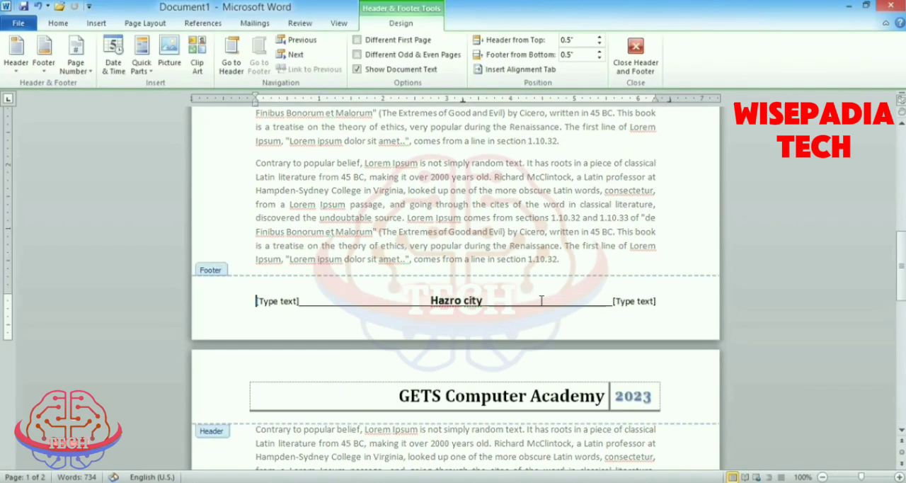
{"action": "left_click", "coordinate": [633, 300]}
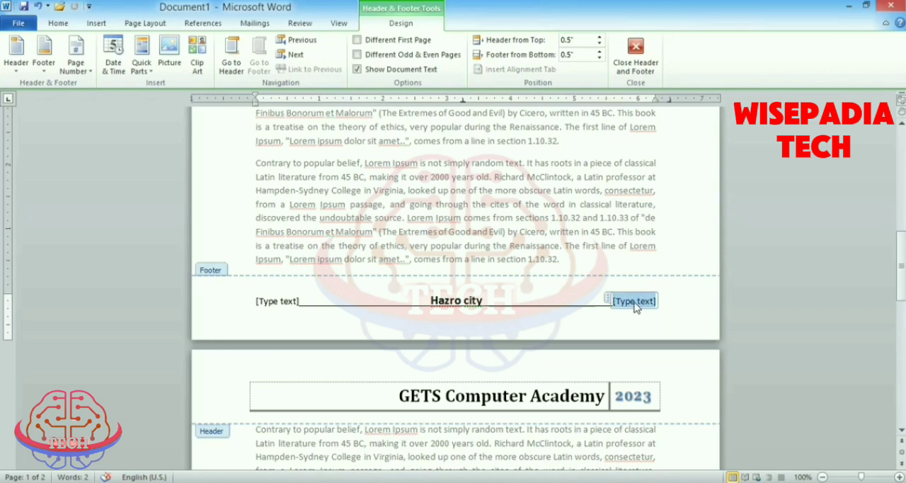
{"action": "key", "text": "Delete"}
{"action": "left_click", "coordinate": [275, 301]}
{"action": "key", "text": "Delete"}
{"action": "left_click_drag", "start_coordinate": [325, 350], "coordinate": [404, 353]}
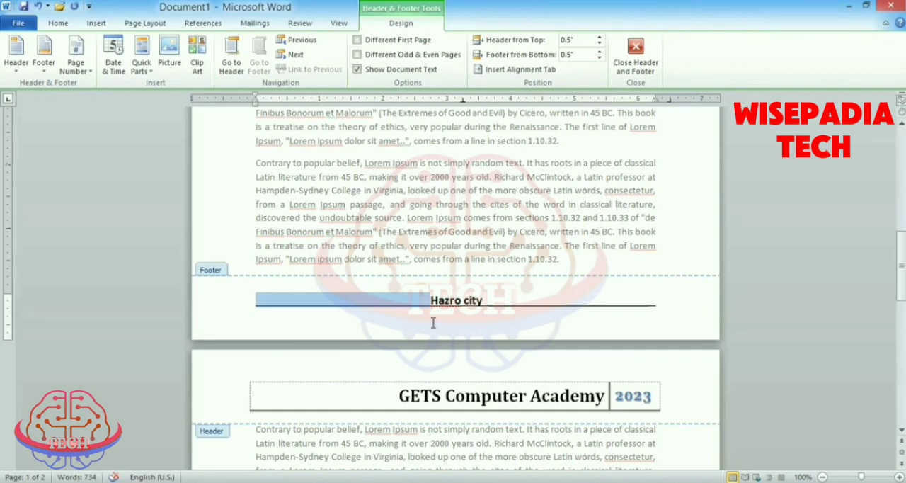
{"action": "double_click", "coordinate": [505, 203]}
{"action": "scroll", "coordinate": [653, 227], "scroll_direction": "down", "scroll_amount": 10}
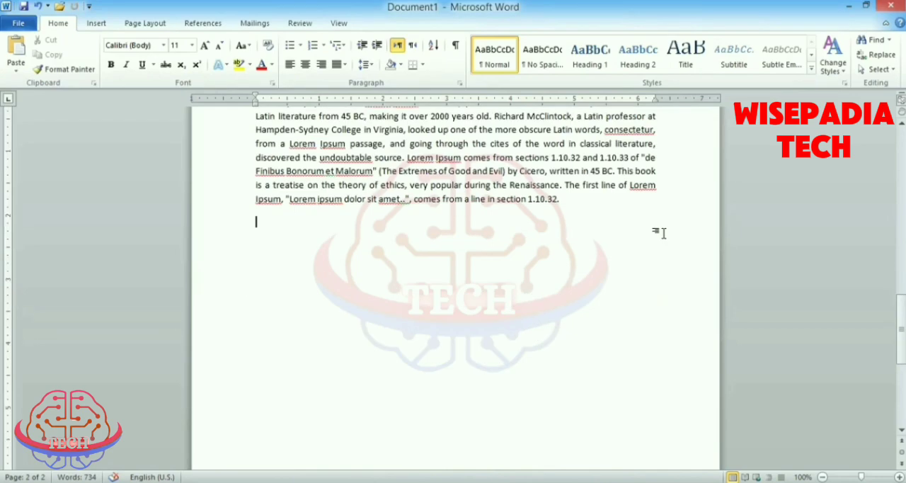
{"action": "scroll", "coordinate": [593, 334], "scroll_direction": "up", "scroll_amount": 10}
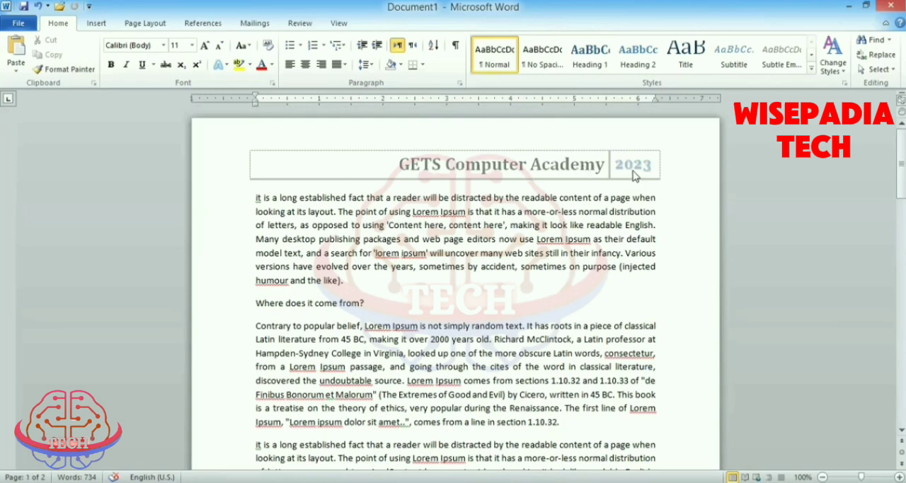
{"action": "scroll", "coordinate": [579, 243], "scroll_direction": "down", "scroll_amount": 2}
{"action": "scroll", "coordinate": [579, 242], "scroll_direction": "down", "scroll_amount": 2}
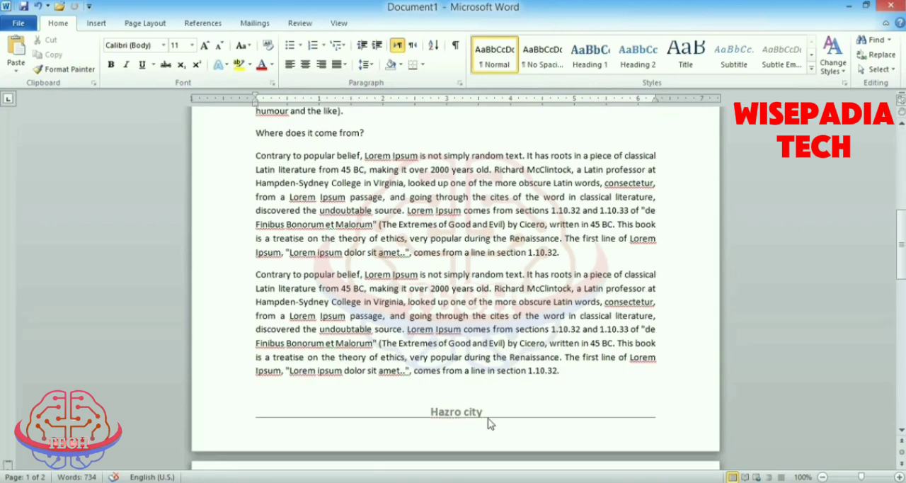
- Look up the Remove Header and Remove Footer commands without applying them, and review the header and footer across the pages
{"action": "left_click", "coordinate": [95, 24]}
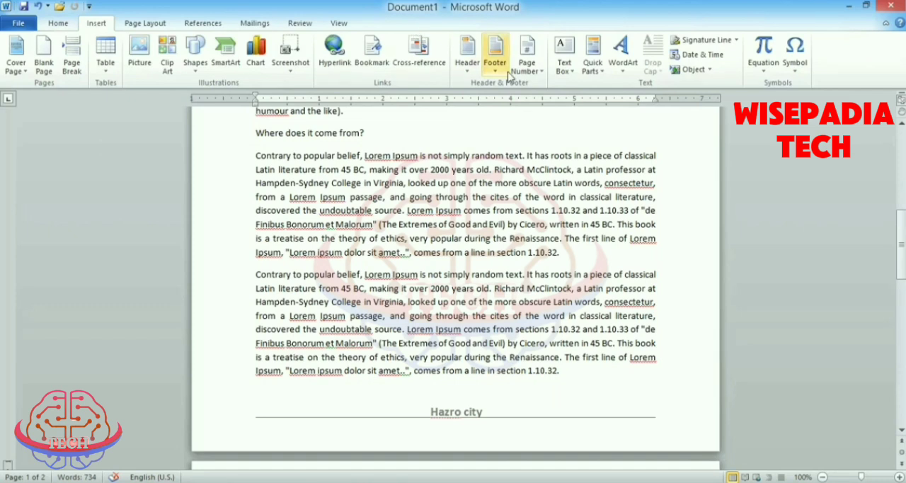
{"action": "left_click", "coordinate": [467, 53]}
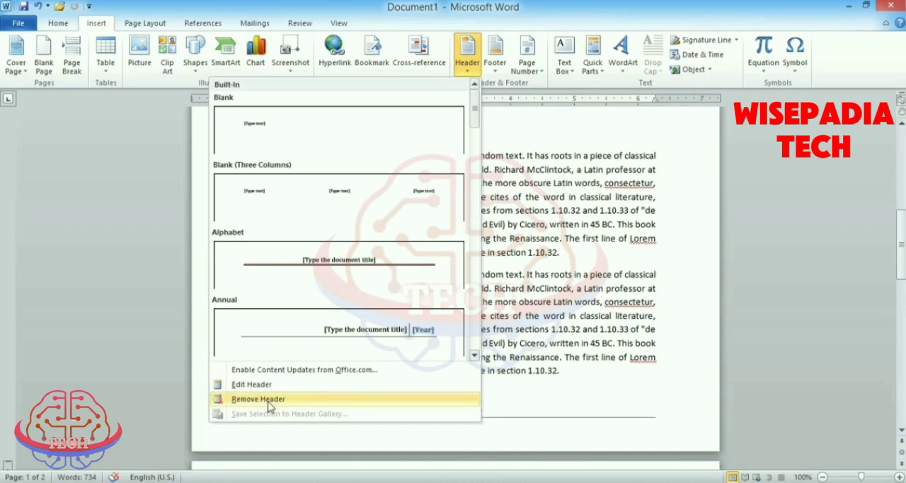
{"action": "left_click", "coordinate": [271, 400]}
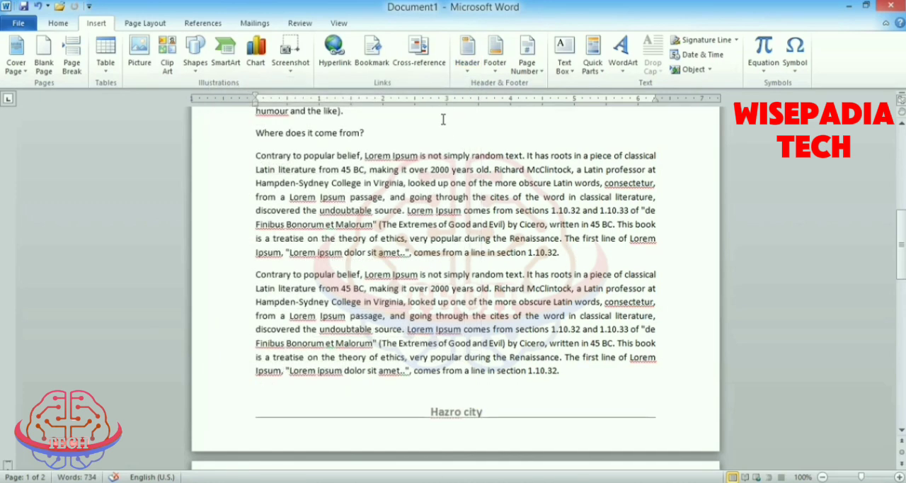
{"action": "left_click", "coordinate": [495, 53]}
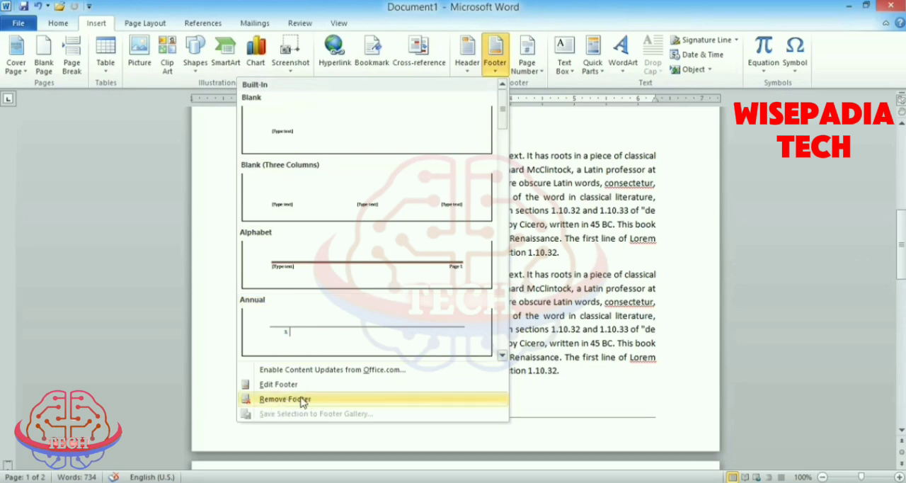
{"action": "left_click", "coordinate": [370, 399]}
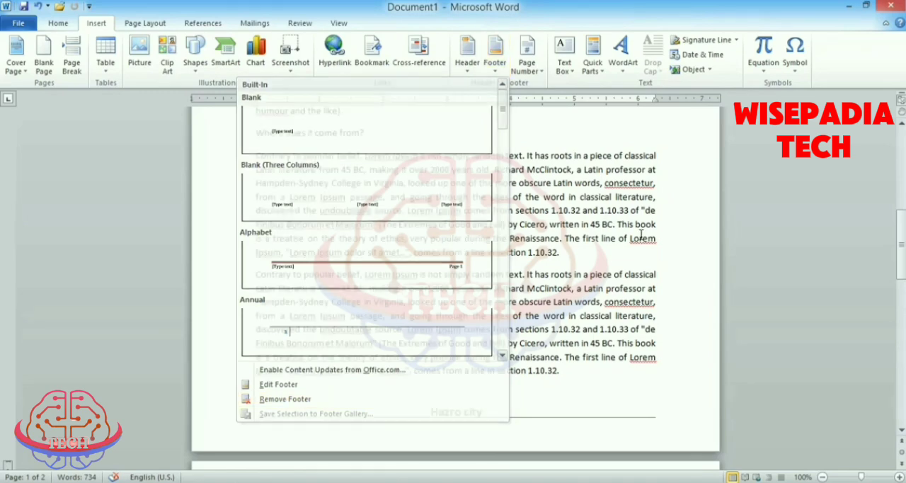
{"action": "scroll", "coordinate": [603, 259], "scroll_direction": "up", "scroll_amount": 4}
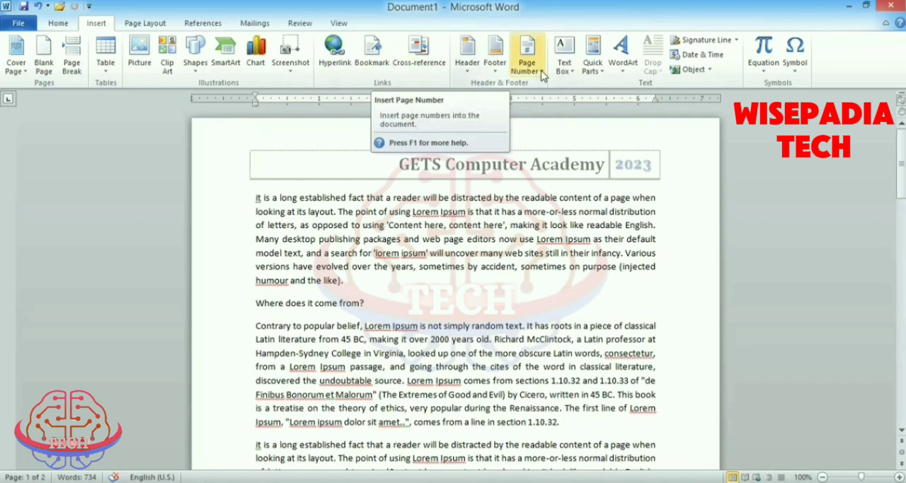
{"action": "scroll", "coordinate": [464, 249], "scroll_direction": "down", "scroll_amount": 15}
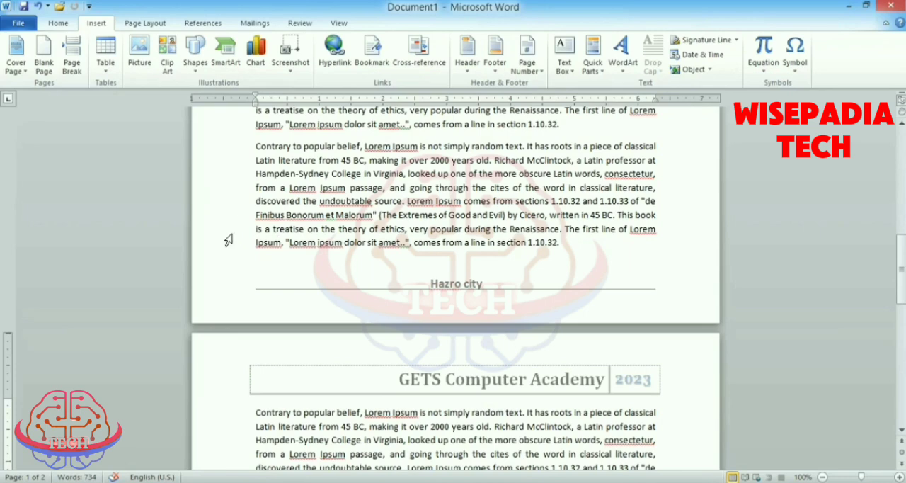
{"action": "scroll", "coordinate": [390, 237], "scroll_direction": "up", "scroll_amount": 6}
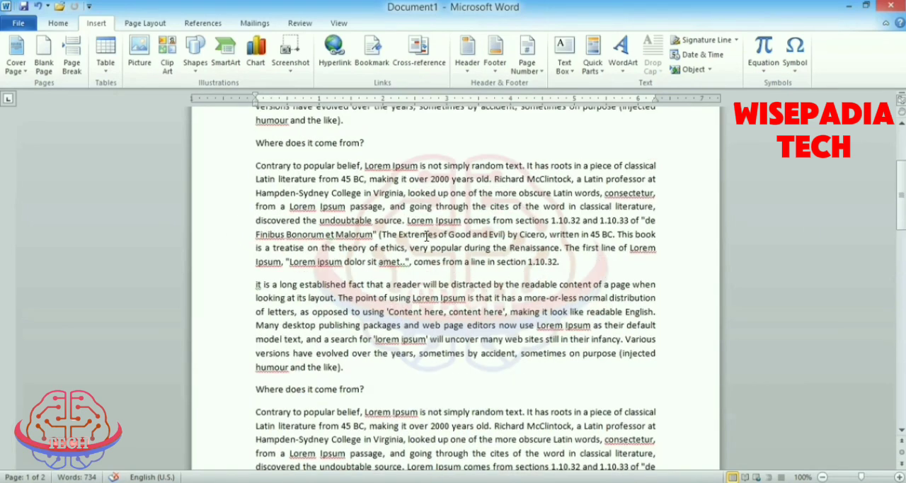
{"action": "scroll", "coordinate": [426, 236], "scroll_direction": "down", "scroll_amount": 12}
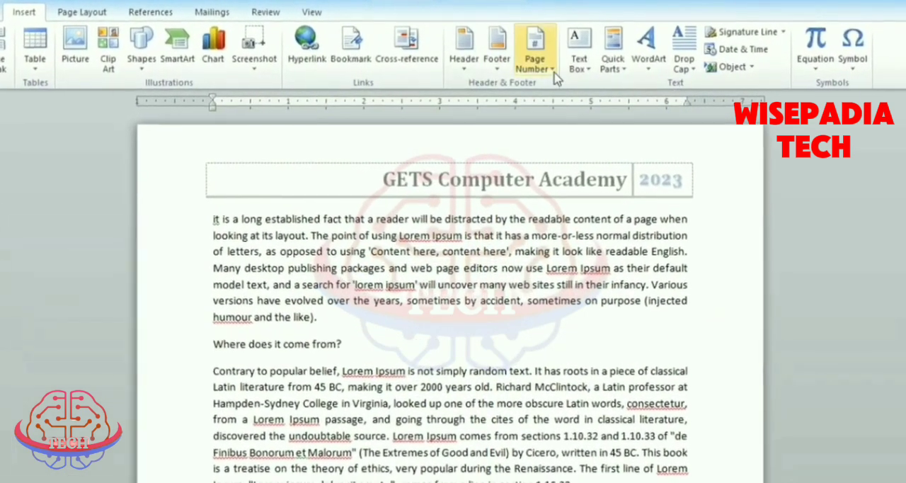
- Browse the page number designs, insert the Accent Bar, Left number in the page margin, and check it on both pages
{"action": "left_click", "coordinate": [554, 75]}
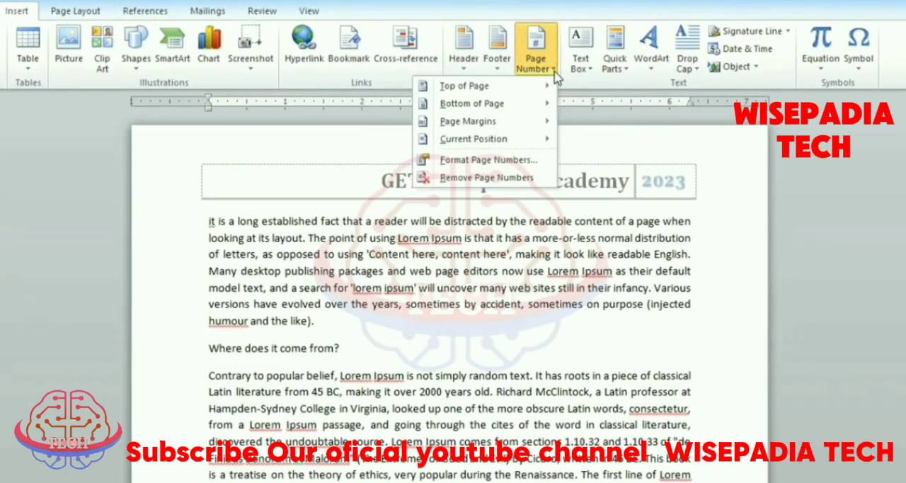
{"action": "mouse_move", "coordinate": [499, 89]}
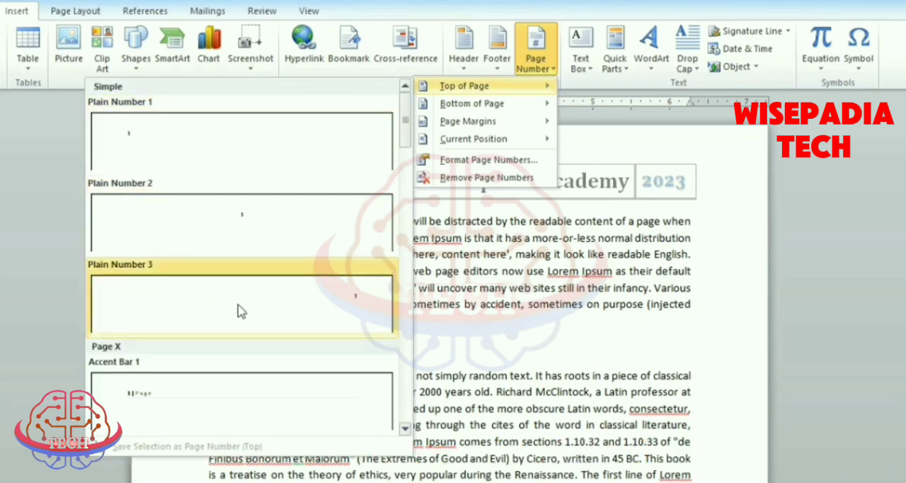
{"action": "scroll", "coordinate": [238, 311], "scroll_direction": "down", "scroll_amount": 8}
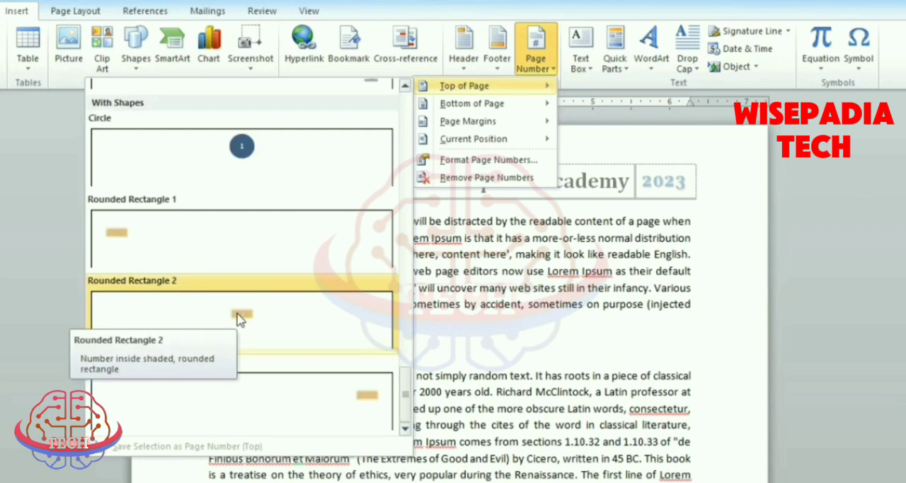
{"action": "scroll", "coordinate": [289, 241], "scroll_direction": "up", "scroll_amount": 8}
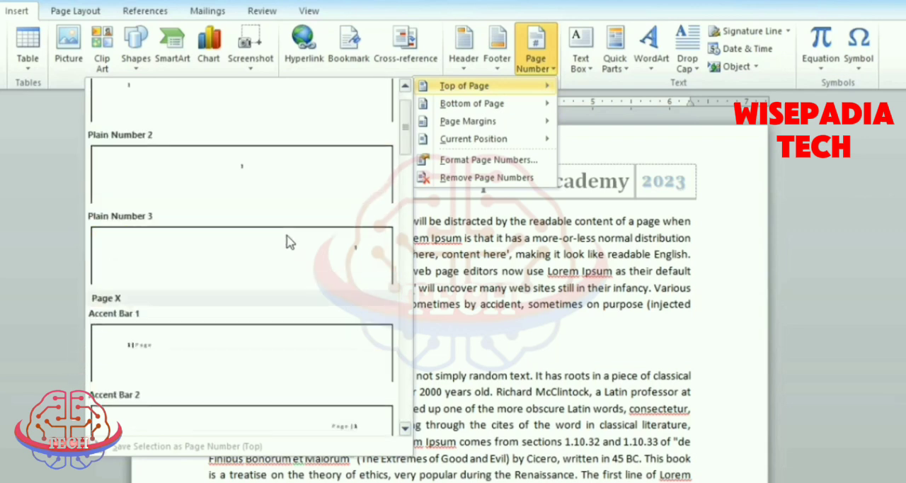
{"action": "mouse_move", "coordinate": [472, 111]}
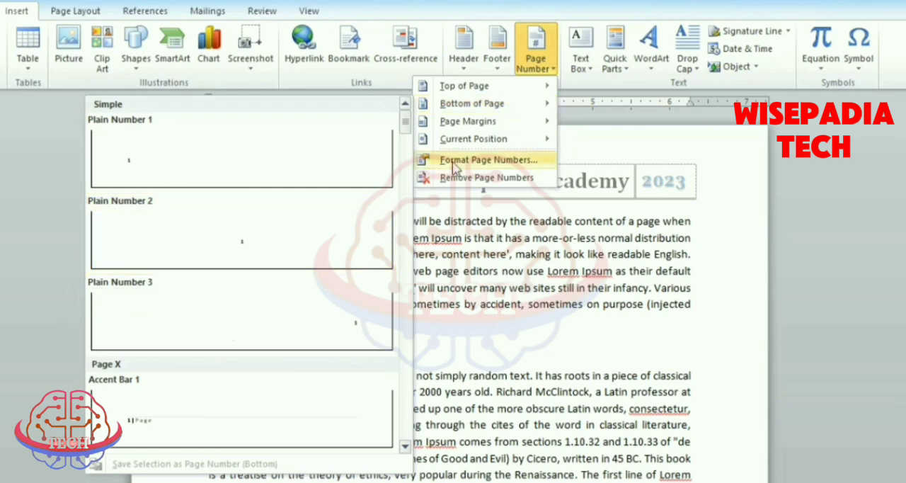
{"action": "mouse_move", "coordinate": [488, 129]}
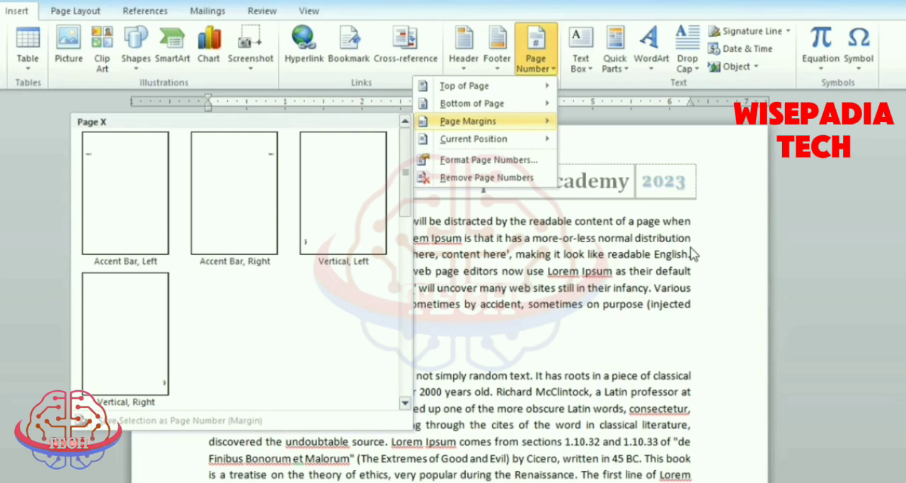
{"action": "left_click", "coordinate": [123, 178]}
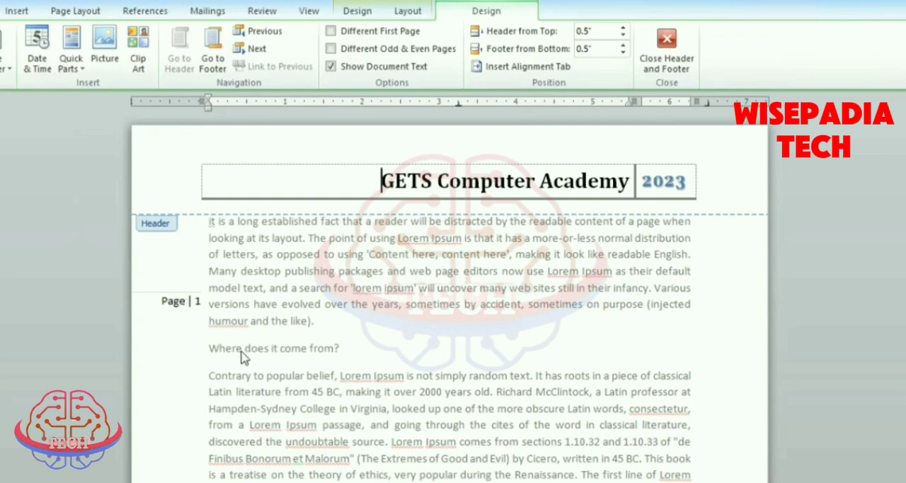
{"action": "scroll", "coordinate": [241, 354], "scroll_direction": "down", "scroll_amount": 15}
{"action": "scroll", "coordinate": [240, 356], "scroll_direction": "down", "scroll_amount": 1}
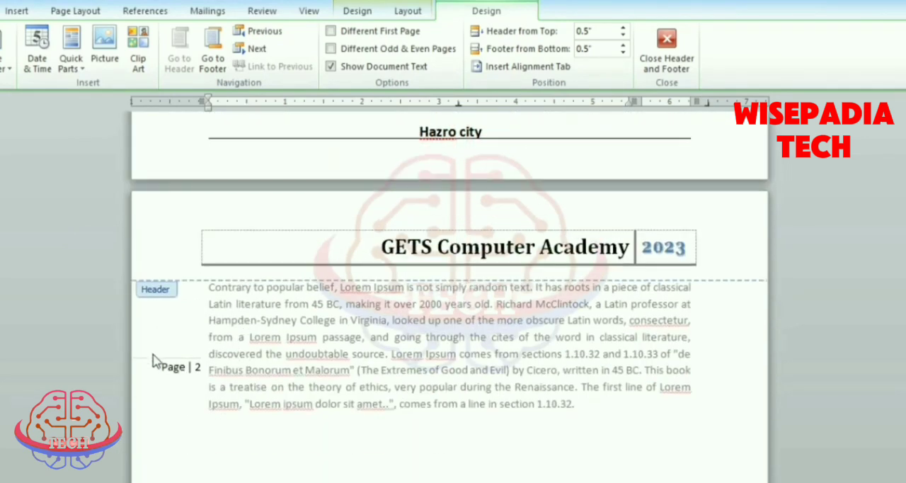
{"action": "scroll", "coordinate": [288, 387], "scroll_direction": "down", "scroll_amount": 4}
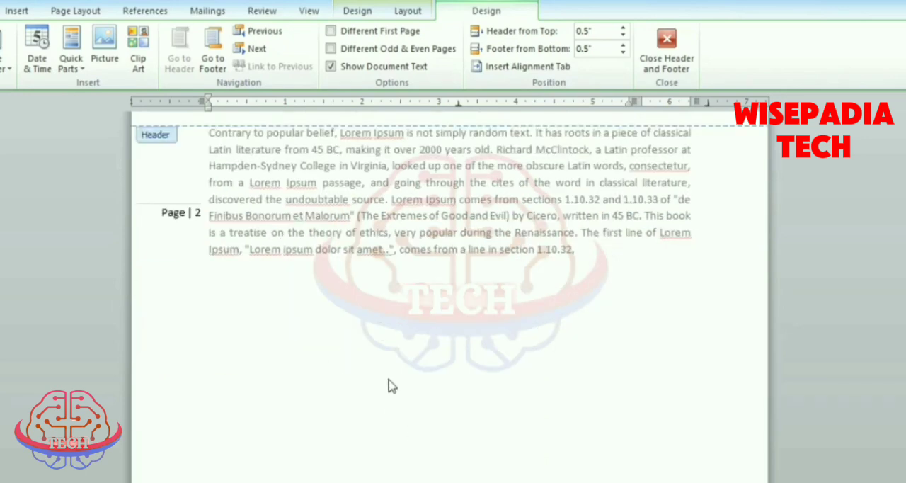
{"action": "scroll", "coordinate": [407, 368], "scroll_direction": "up", "scroll_amount": 8}
{"action": "scroll", "coordinate": [407, 368], "scroll_direction": "up", "scroll_amount": 3}
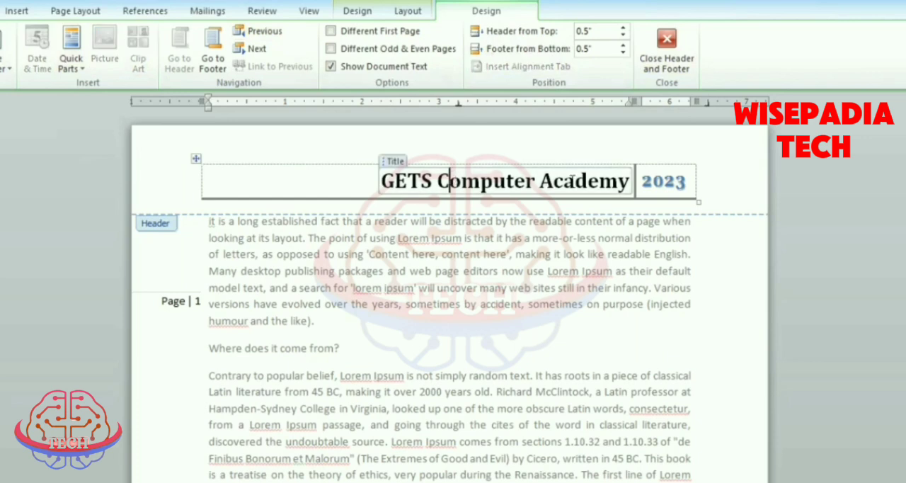
- Try the Different First Page option, compare both pages, switch it off, and toggle Different Odd & Even Pages on and off
{"action": "left_click", "coordinate": [646, 182]}
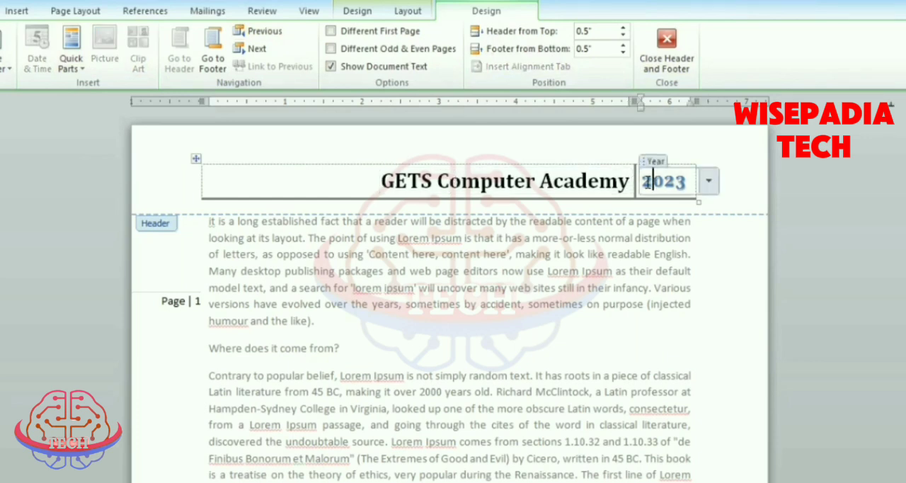
{"action": "left_click", "coordinate": [559, 182]}
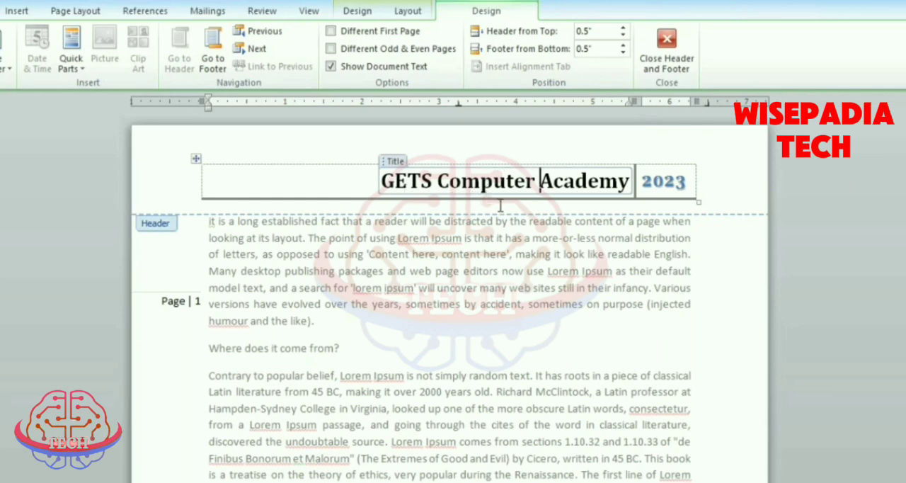
{"action": "left_click", "coordinate": [331, 32]}
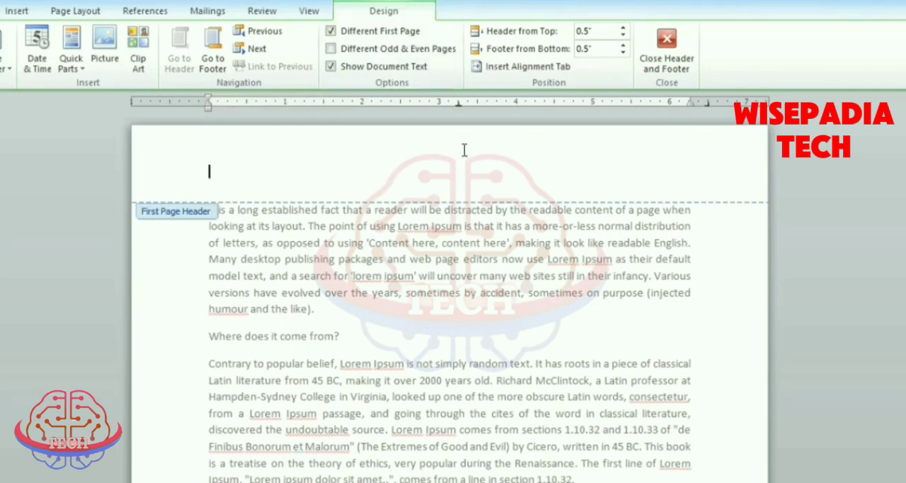
{"action": "scroll", "coordinate": [447, 209], "scroll_direction": "down", "scroll_amount": 8}
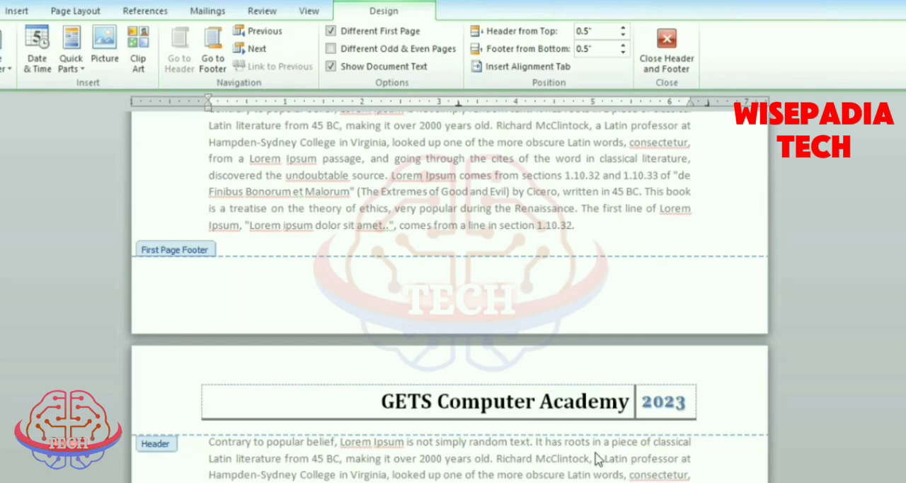
{"action": "scroll", "coordinate": [563, 442], "scroll_direction": "up", "scroll_amount": 8}
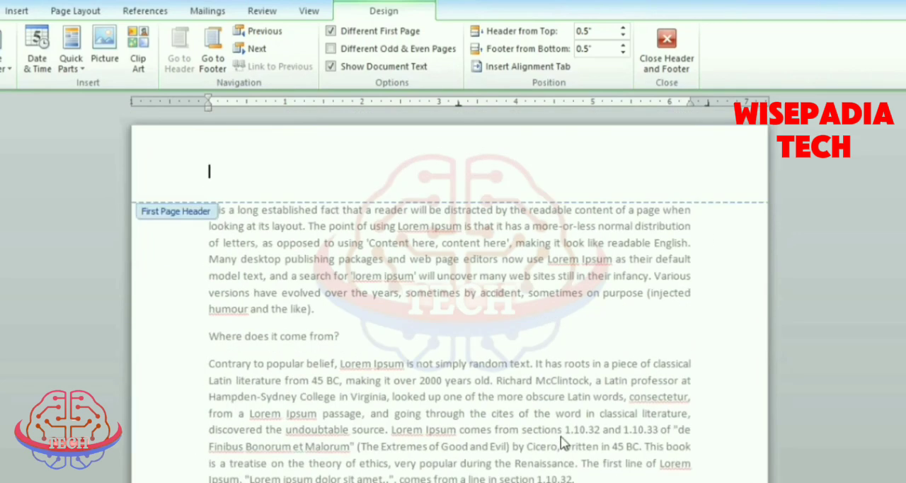
{"action": "left_click", "coordinate": [330, 31]}
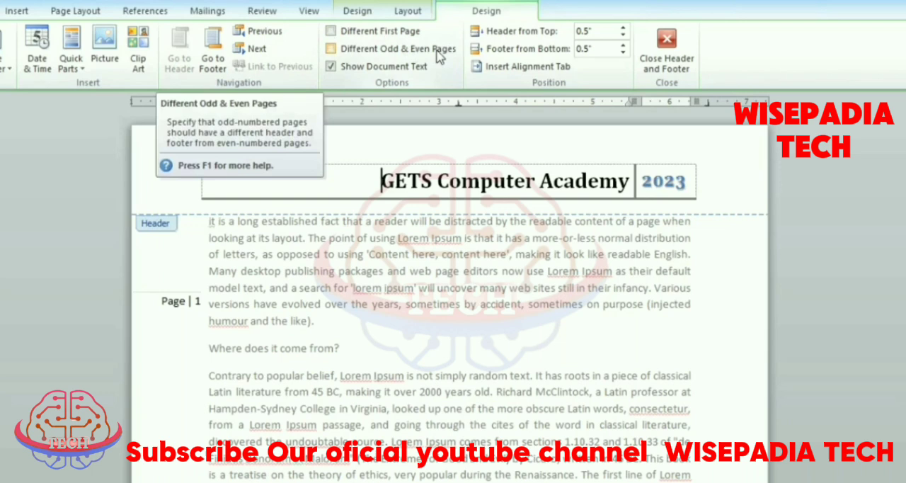
{"action": "left_click", "coordinate": [331, 49]}
{"action": "left_click", "coordinate": [331, 52]}
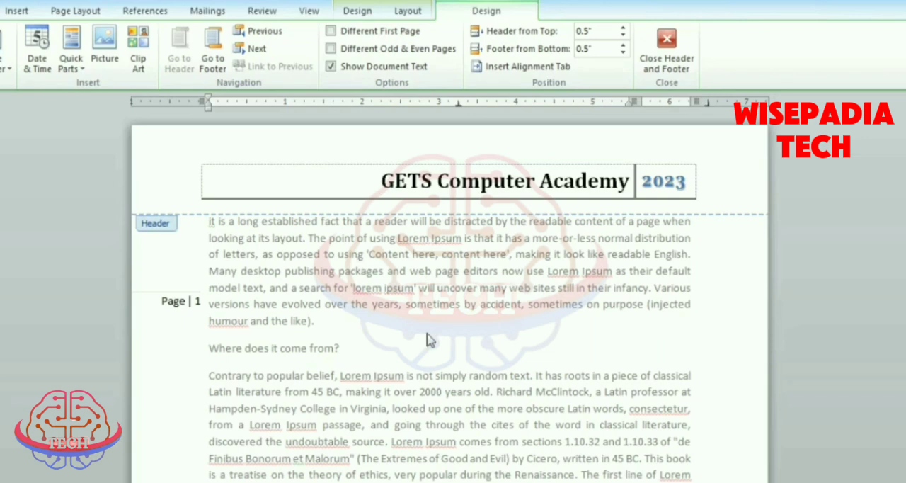
- Hide the document text while editing the header and check the header and page number on both pages
{"action": "left_click", "coordinate": [331, 67]}
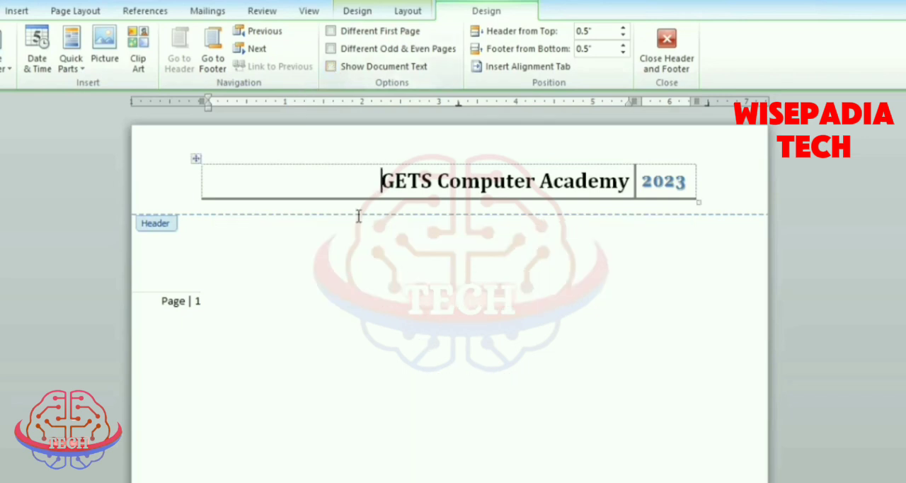
{"action": "scroll", "coordinate": [536, 390], "scroll_direction": "down", "scroll_amount": 10}
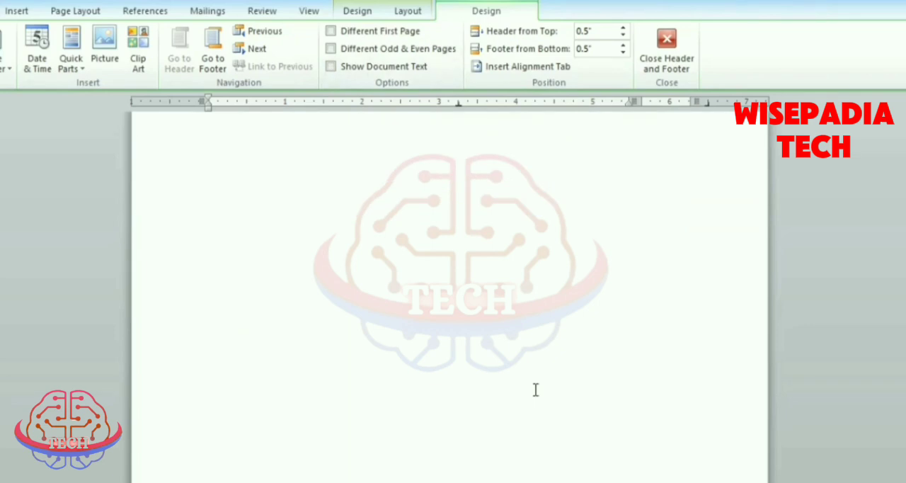
{"action": "scroll", "coordinate": [536, 390], "scroll_direction": "down", "scroll_amount": 2}
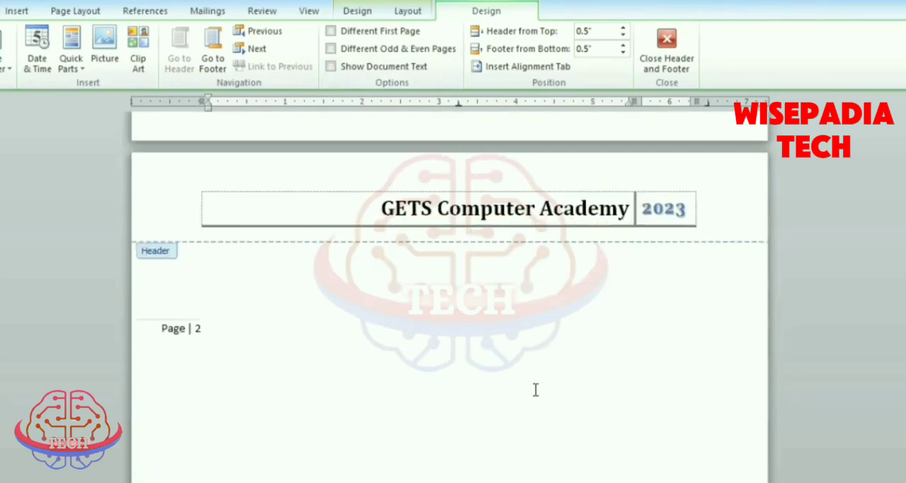
{"action": "scroll", "coordinate": [535, 389], "scroll_direction": "up", "scroll_amount": 12}
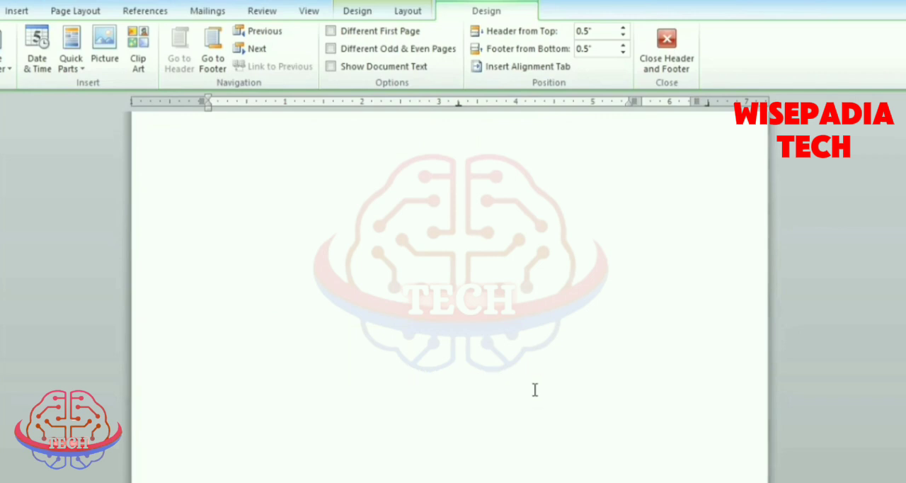
- Show the document text again, leave header and footer editing, and check the page numbers on both pages
{"action": "left_click", "coordinate": [330, 66]}
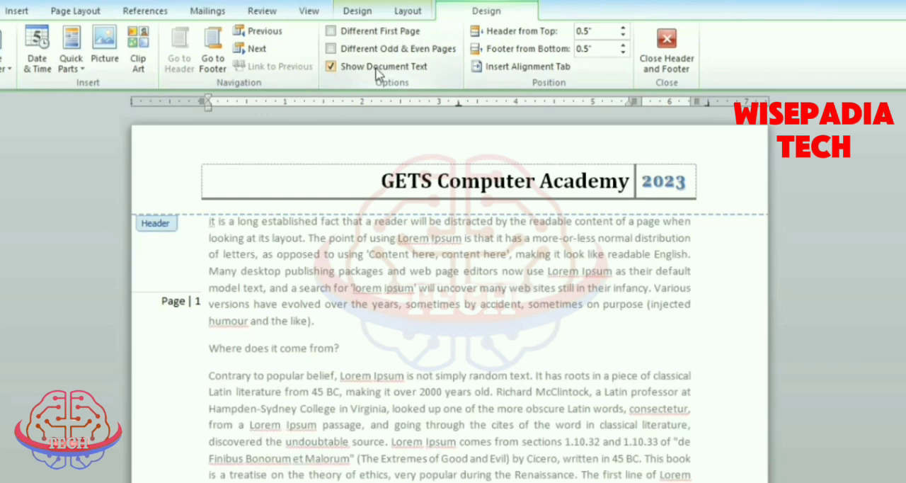
{"action": "left_click", "coordinate": [676, 43]}
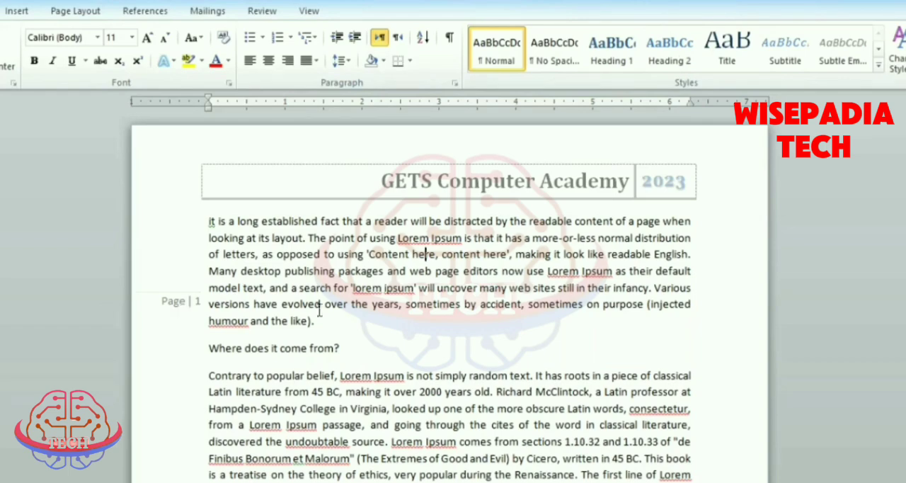
{"action": "scroll", "coordinate": [213, 325], "scroll_direction": "down", "scroll_amount": 10}
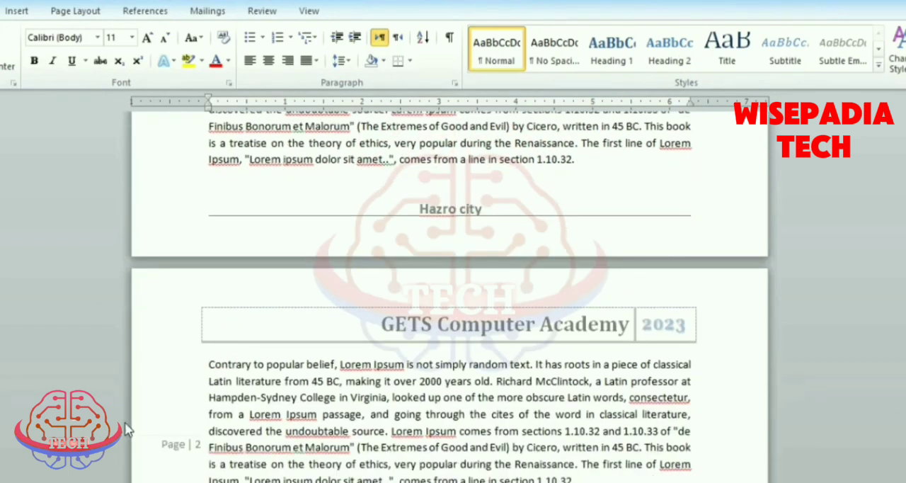
{"action": "scroll", "coordinate": [286, 455], "scroll_direction": "down", "scroll_amount": 4}
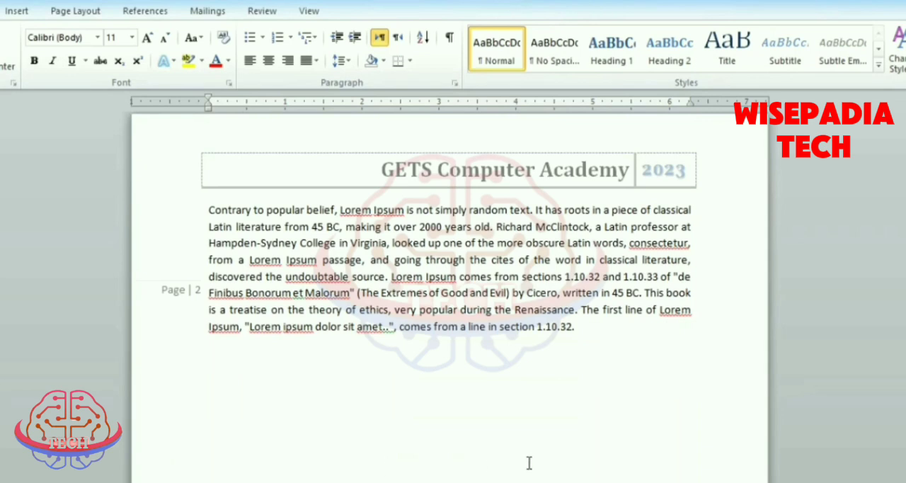
- Paste the copied paragraph repeatedly after the text on page 2 to extend the document to a third page, and check the headers and page numbers
{"action": "key", "text": "ctrl+v"}
{"action": "key", "text": "ctrl+v"}
{"action": "key", "text": "ctrl+v"}
{"action": "key", "text": "ctrl+v"}
{"action": "key", "text": "ctrl+v"}
{"action": "key", "text": "ctrl+v"}
{"action": "key", "text": "ctrl+v"}
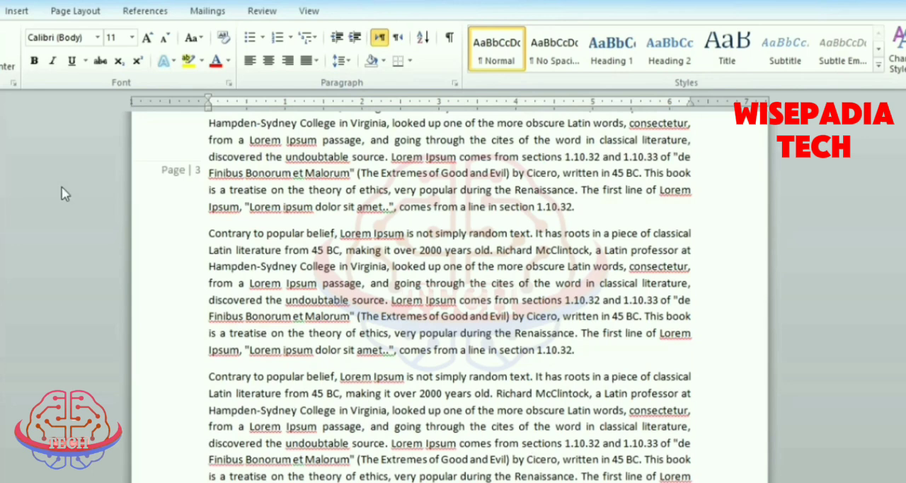
{"action": "scroll", "coordinate": [312, 261], "scroll_direction": "up", "scroll_amount": 5}
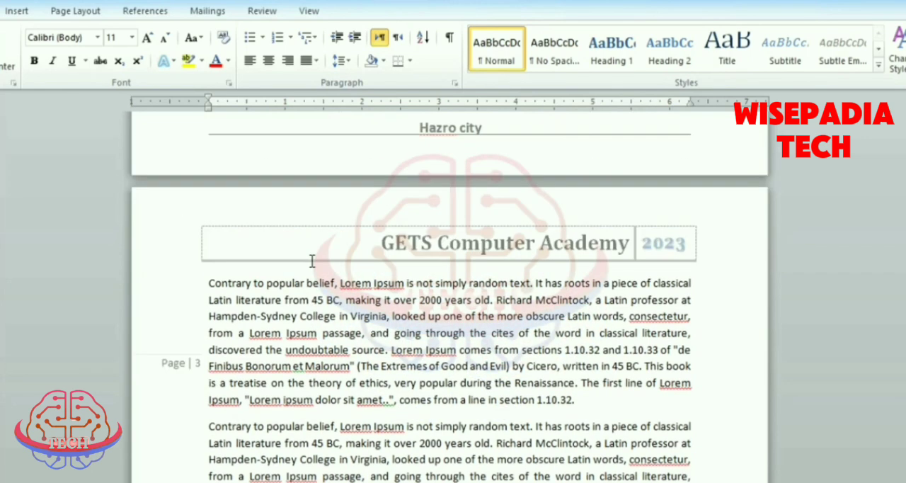
{"action": "scroll", "coordinate": [572, 267], "scroll_direction": "up", "scroll_amount": 10}
{"action": "scroll", "coordinate": [575, 264], "scroll_direction": "up", "scroll_amount": 15}
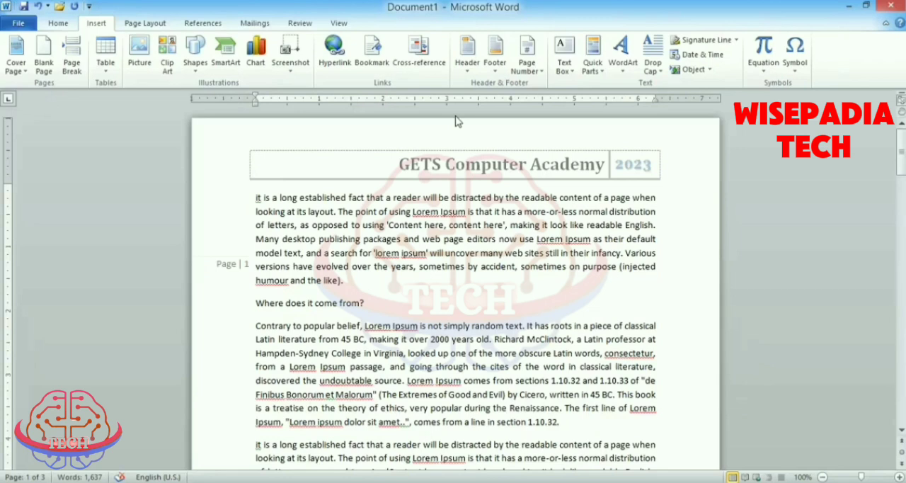
- Open the page number format settings and look through the available number formats, keeping 1, 2, 3
{"action": "left_click", "coordinate": [16, 10]}
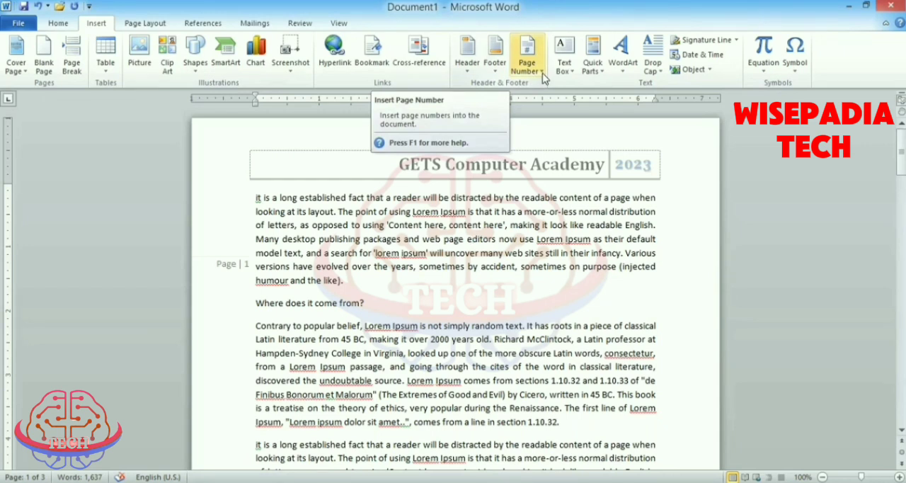
{"action": "left_click", "coordinate": [542, 73]}
{"action": "left_click", "coordinate": [543, 71]}
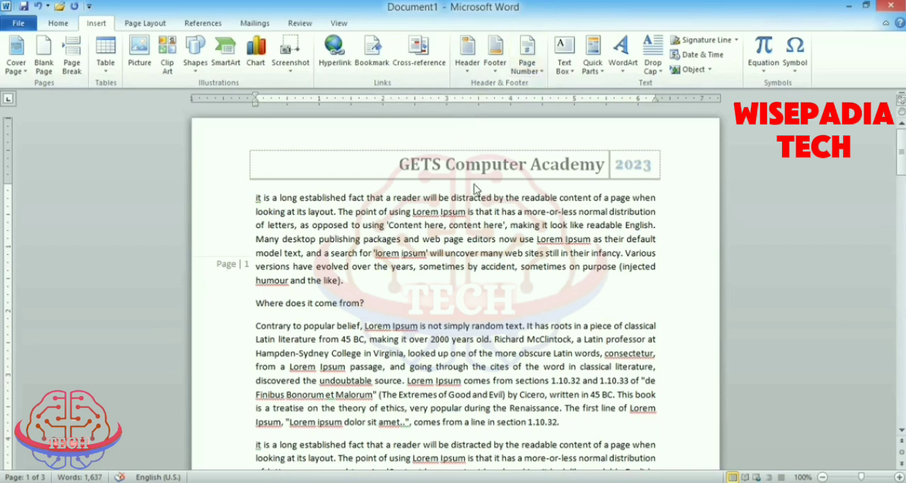
{"action": "left_click", "coordinate": [541, 71]}
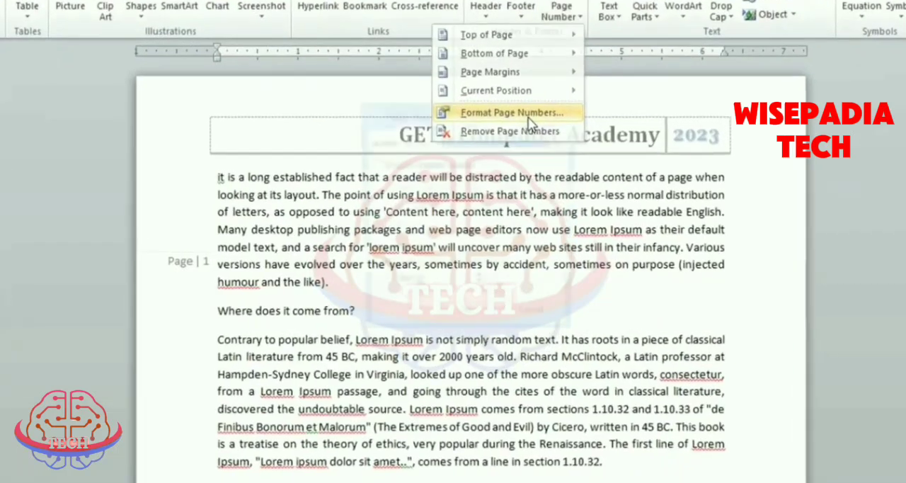
{"action": "left_click", "coordinate": [507, 130]}
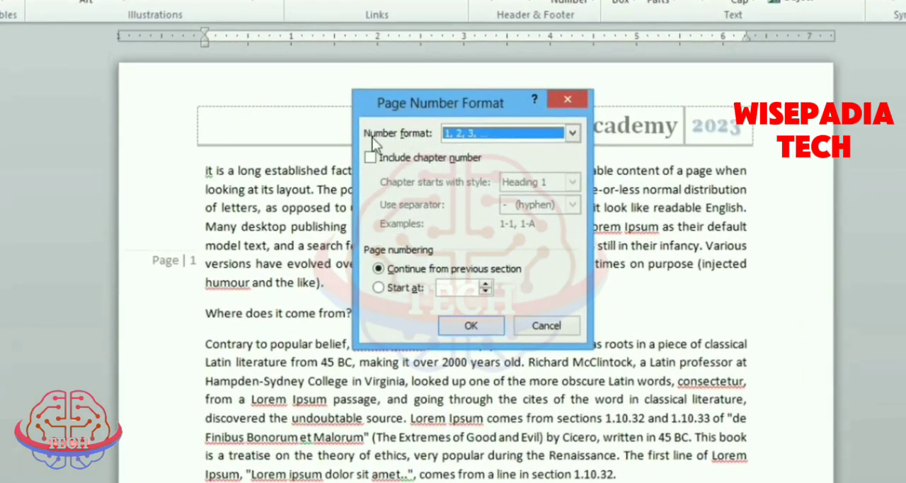
{"action": "left_click", "coordinate": [572, 134]}
{"action": "scroll", "coordinate": [492, 188], "scroll_direction": "down", "scroll_amount": 1}
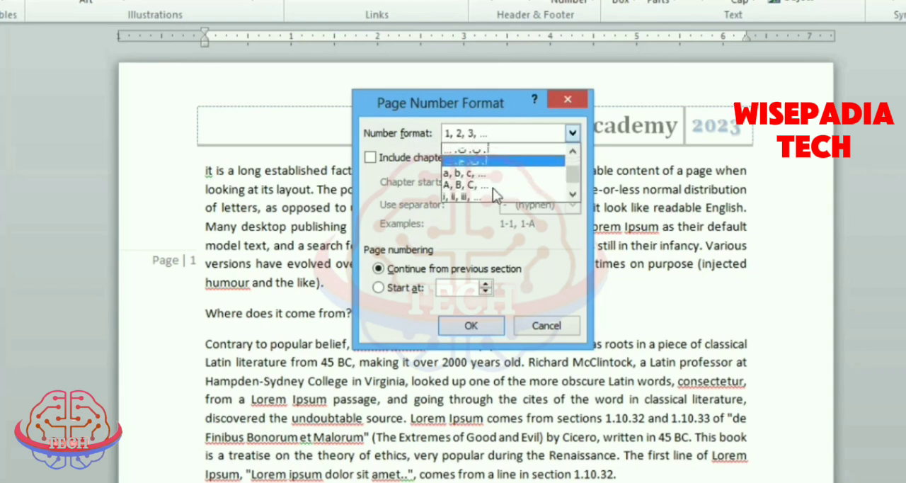
{"action": "scroll", "coordinate": [493, 187], "scroll_direction": "down", "scroll_amount": 1}
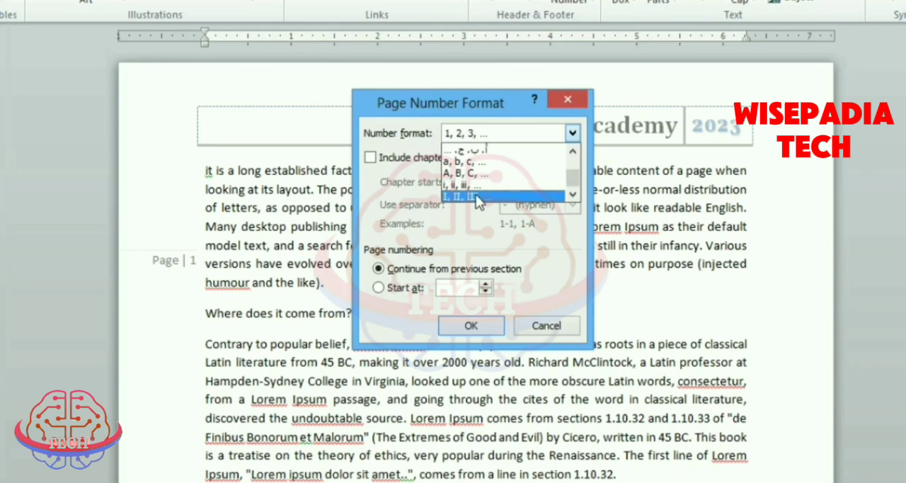
{"action": "left_click", "coordinate": [529, 135]}
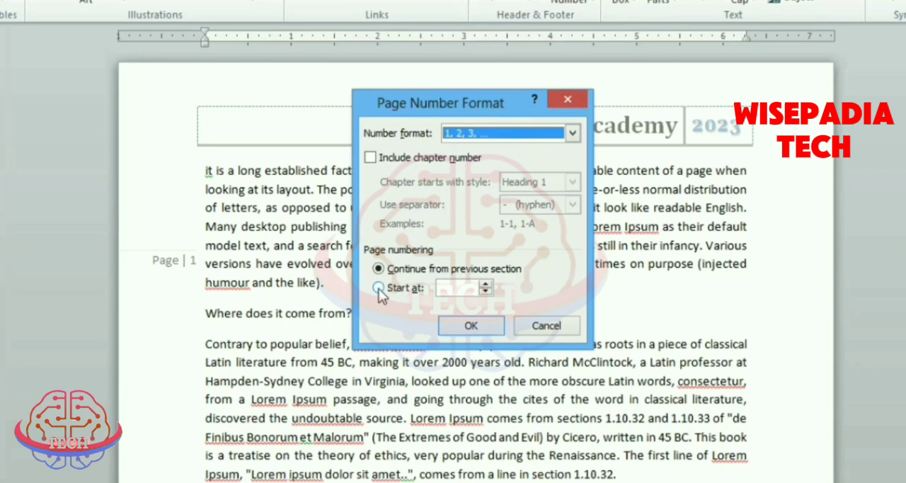
- Set the page numbering to start at 5, apply it, and check the margin page numbers through the document
{"action": "left_click", "coordinate": [485, 284]}
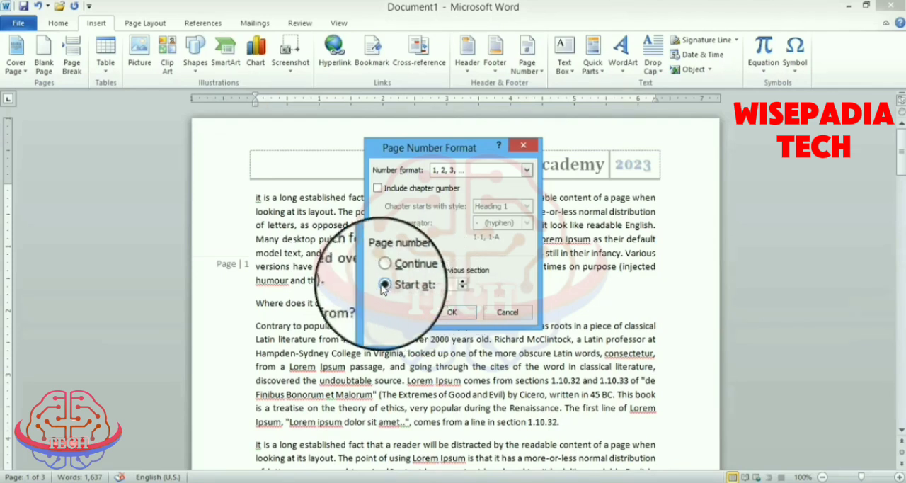
{"action": "left_click", "coordinate": [451, 312]}
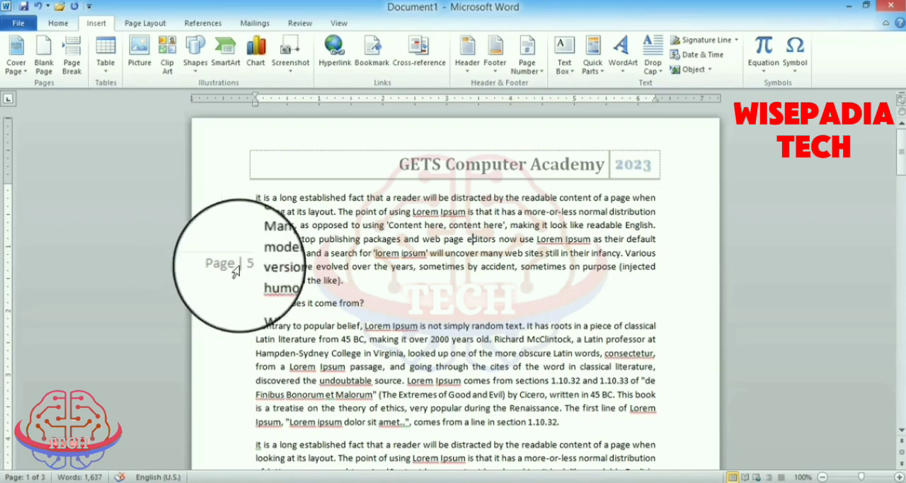
{"action": "scroll", "coordinate": [232, 317], "scroll_direction": "down", "scroll_amount": 10}
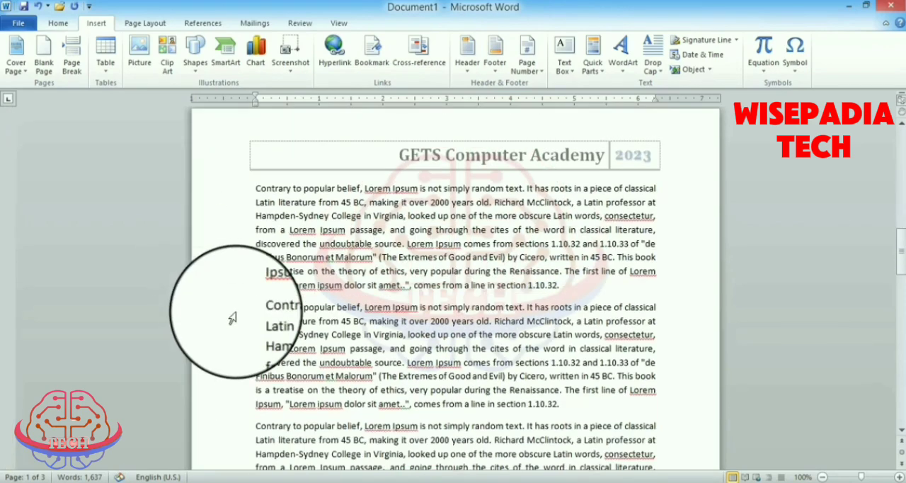
{"action": "scroll", "coordinate": [216, 323], "scroll_direction": "down", "scroll_amount": 10}
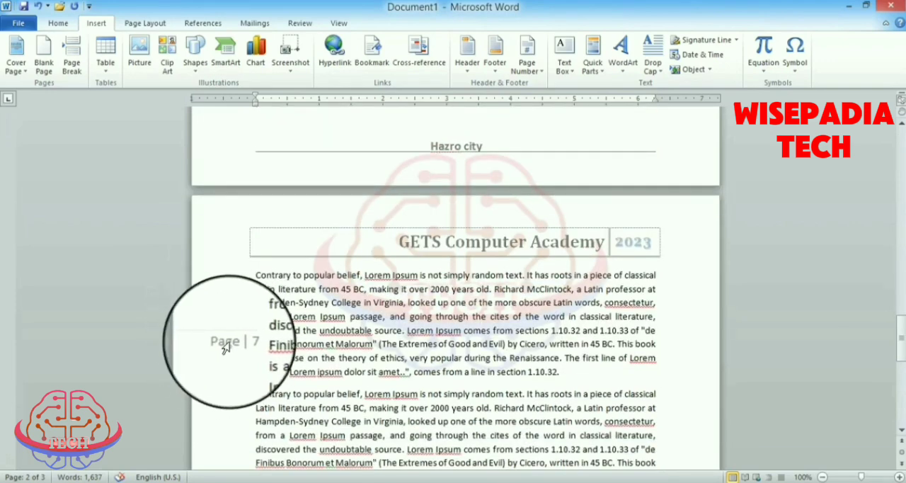
{"action": "scroll", "coordinate": [226, 350], "scroll_direction": "up", "scroll_amount": 15}
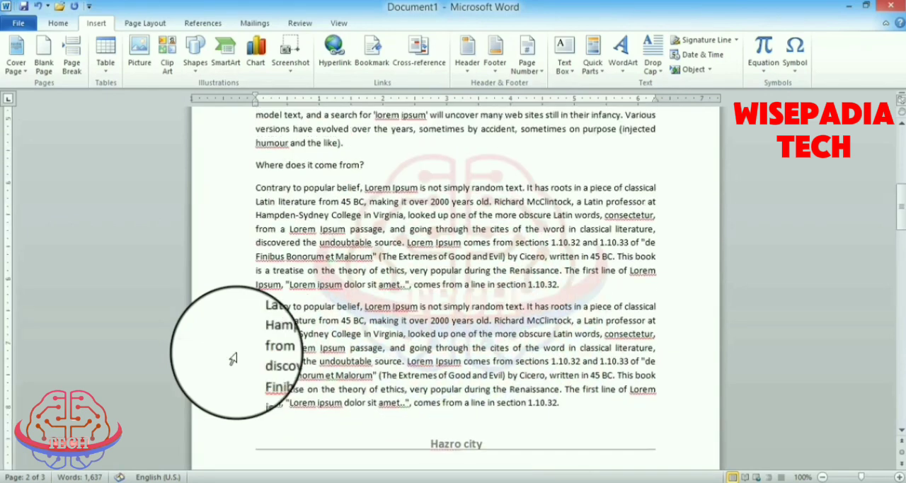
{"action": "scroll", "coordinate": [232, 359], "scroll_direction": "up", "scroll_amount": 10}
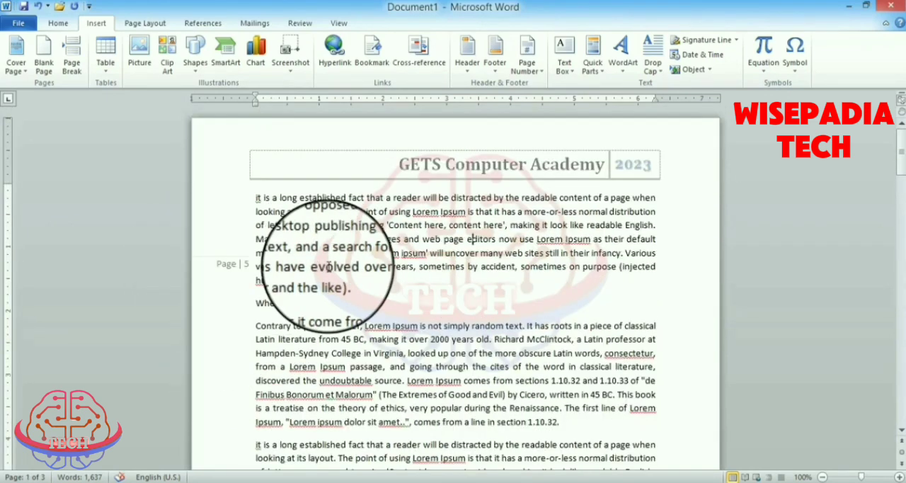
- Open the page number options
{"action": "left_click", "coordinate": [541, 73]}
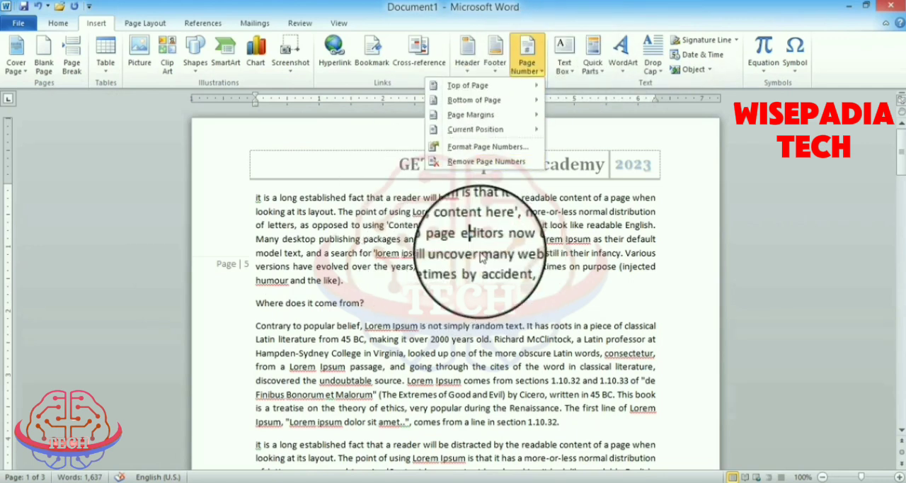